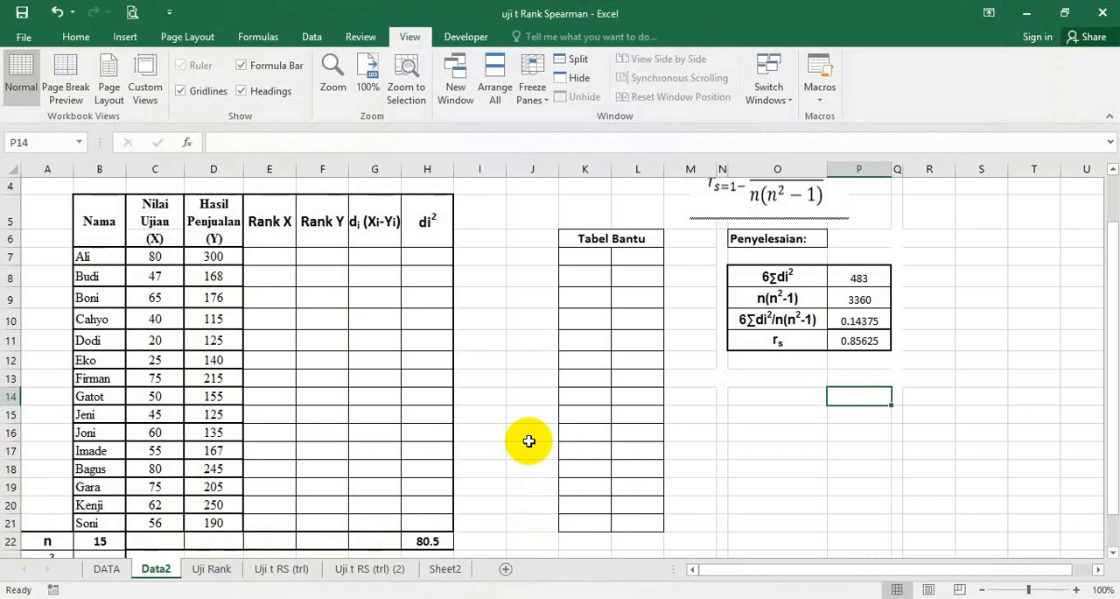
Review the manual calculation on the Uji Rank sheet and the hypothesis test on Uji t RS (trl), finishing on Data2
{"action": "left_click", "coordinate": [430, 538]}
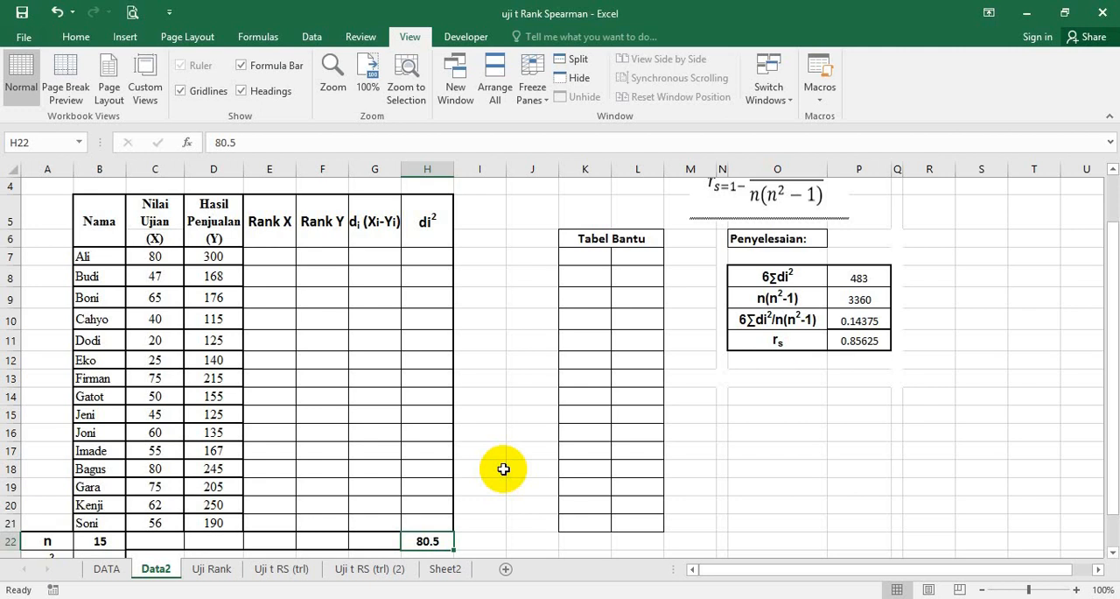
{"action": "left_click", "coordinate": [212, 571]}
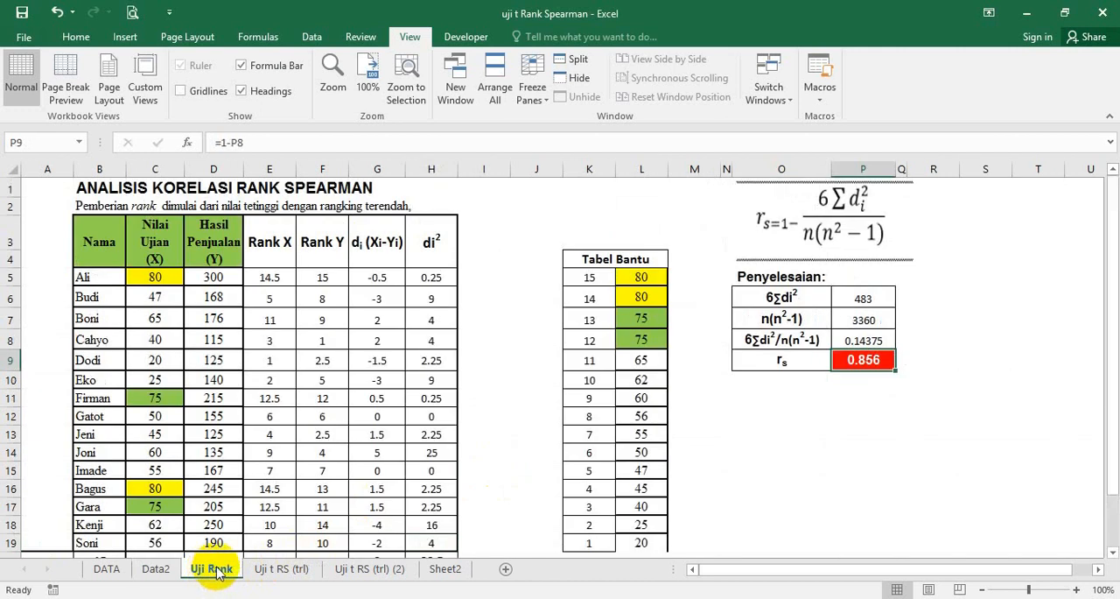
{"action": "left_click", "coordinate": [267, 570]}
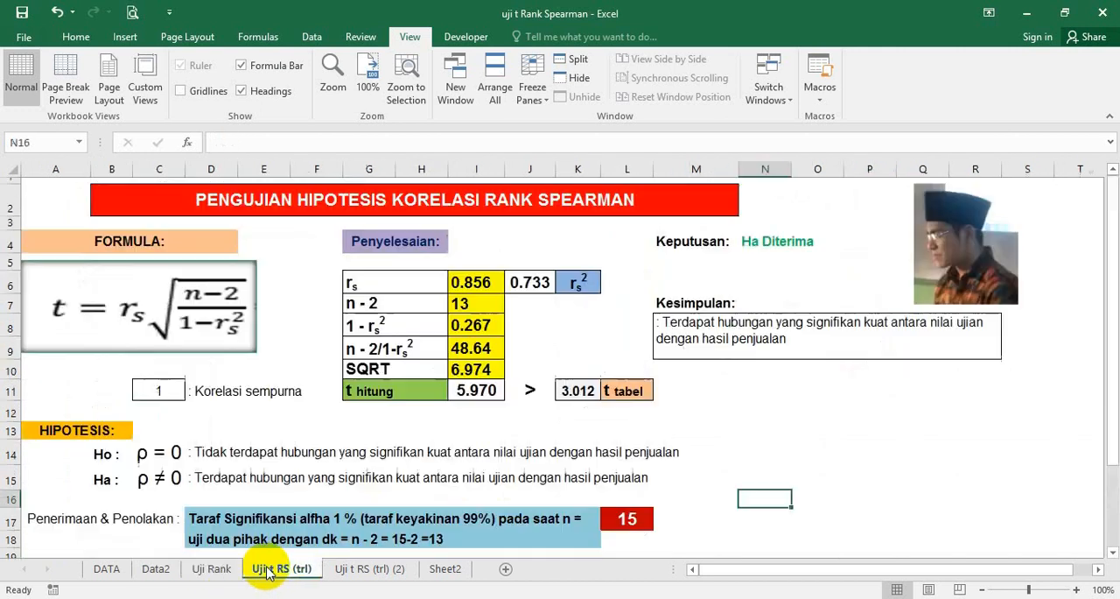
{"action": "left_click", "coordinate": [211, 569]}
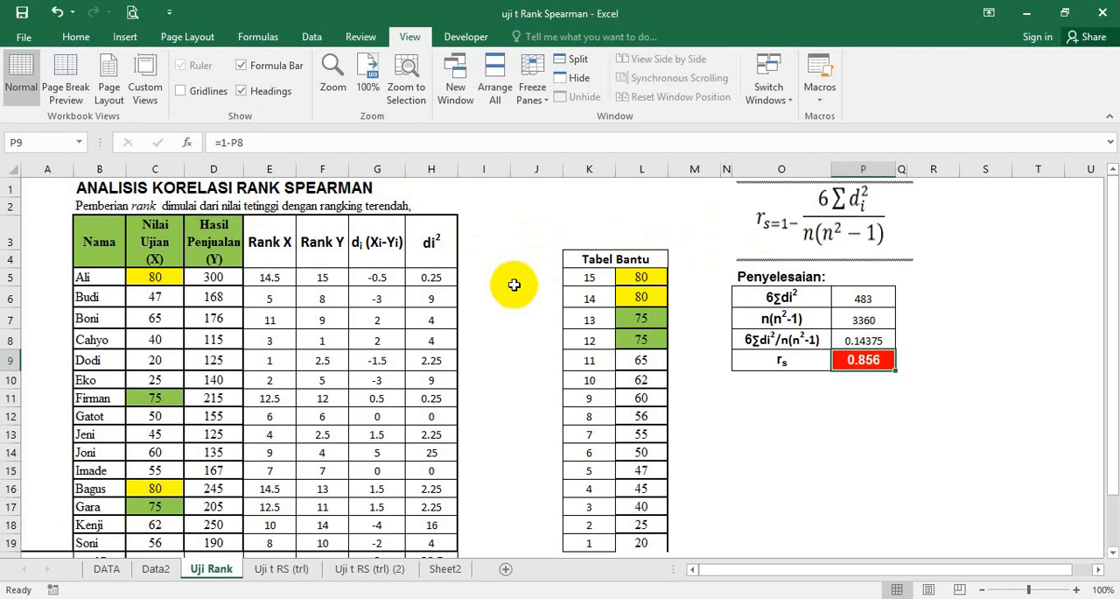
{"action": "left_click", "coordinate": [261, 578]}
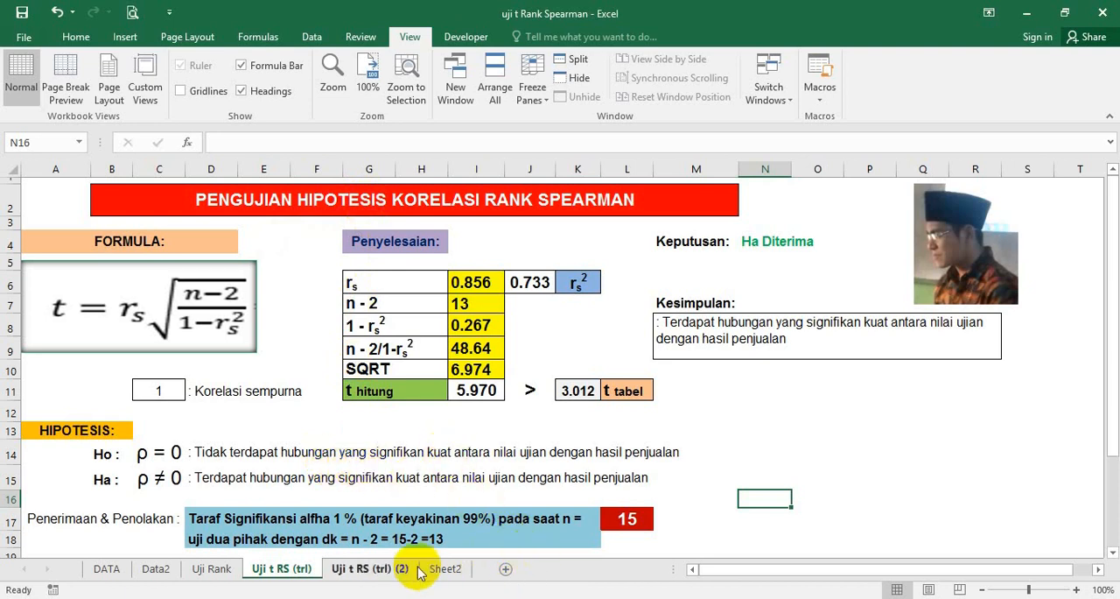
{"action": "left_click", "coordinate": [161, 575]}
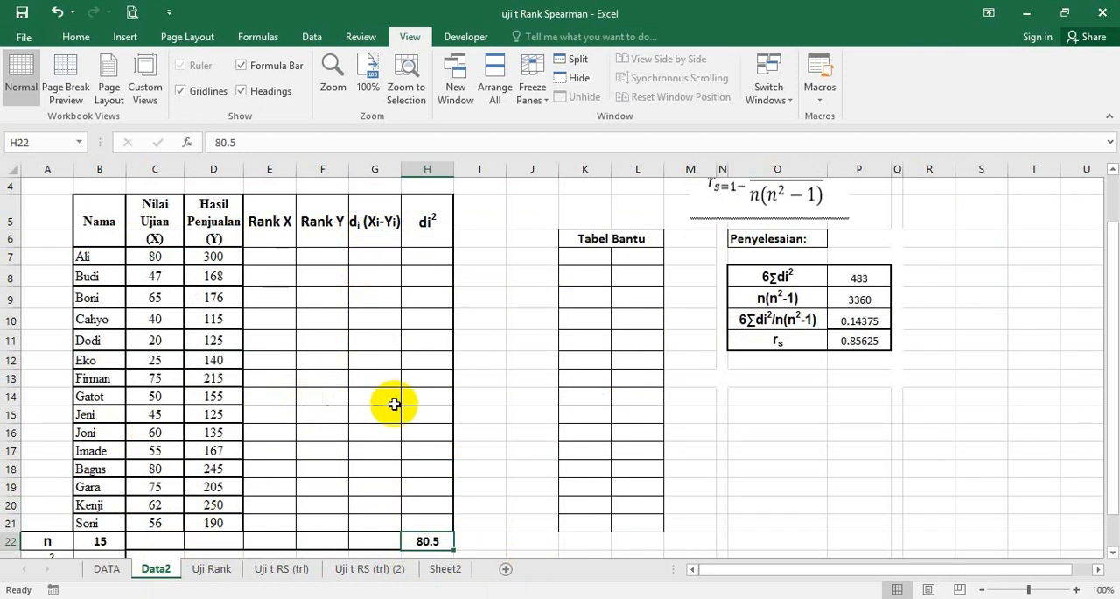
Switch to SPSS, dismiss its startup dialog and maximize the empty Data Editor
{"action": "left_click", "coordinate": [1026, 24]}
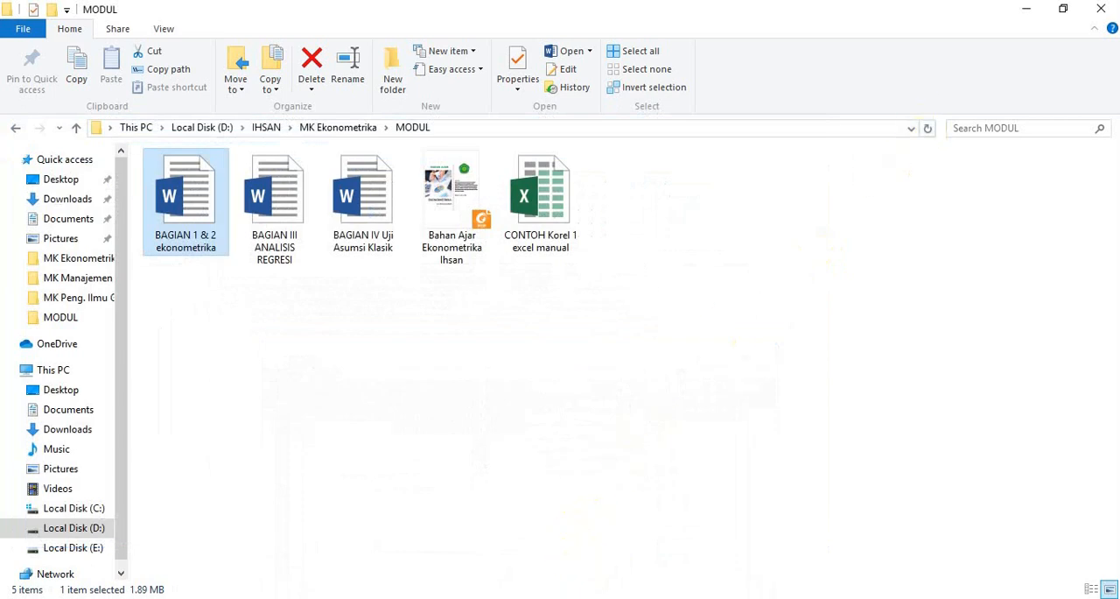
{"action": "left_click", "coordinate": [622, 596]}
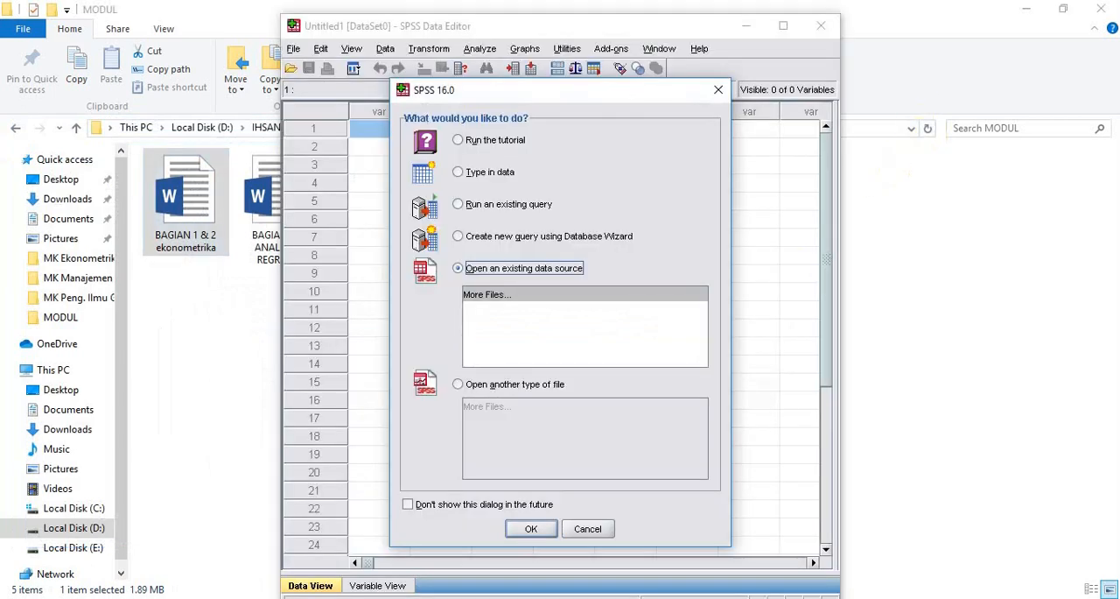
{"action": "left_click", "coordinate": [586, 530]}
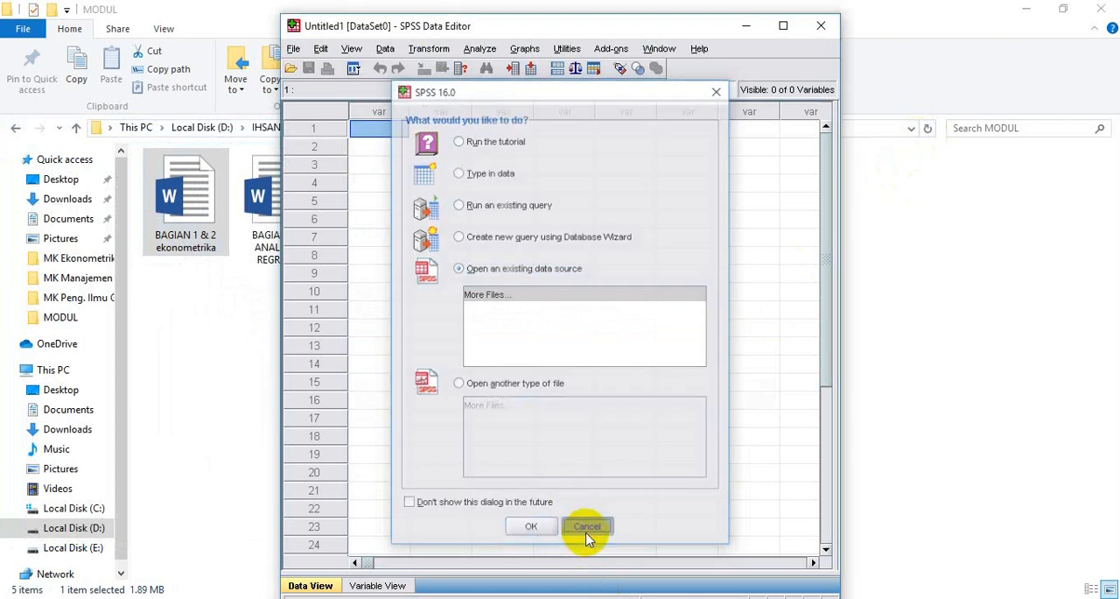
{"action": "left_click", "coordinate": [782, 26]}
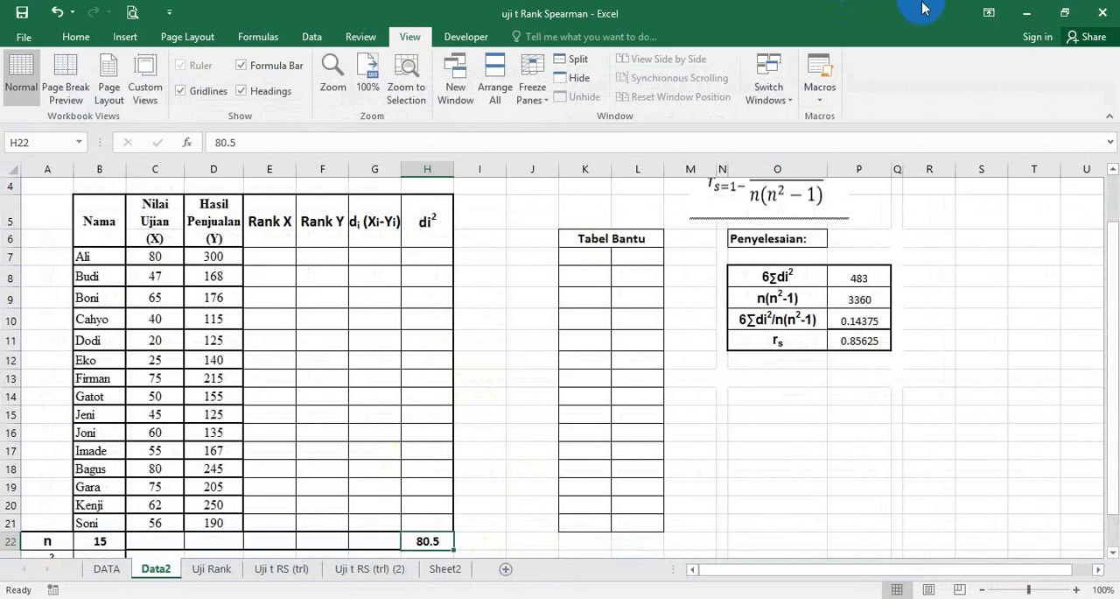
Copy the Nilai Ujian and Hasil Penjualan values (C7:D21) from the Data2 sheet in Excel into the first two columns of the SPSS Data Editor
{"action": "mouse_move", "coordinate": [584, 598]}
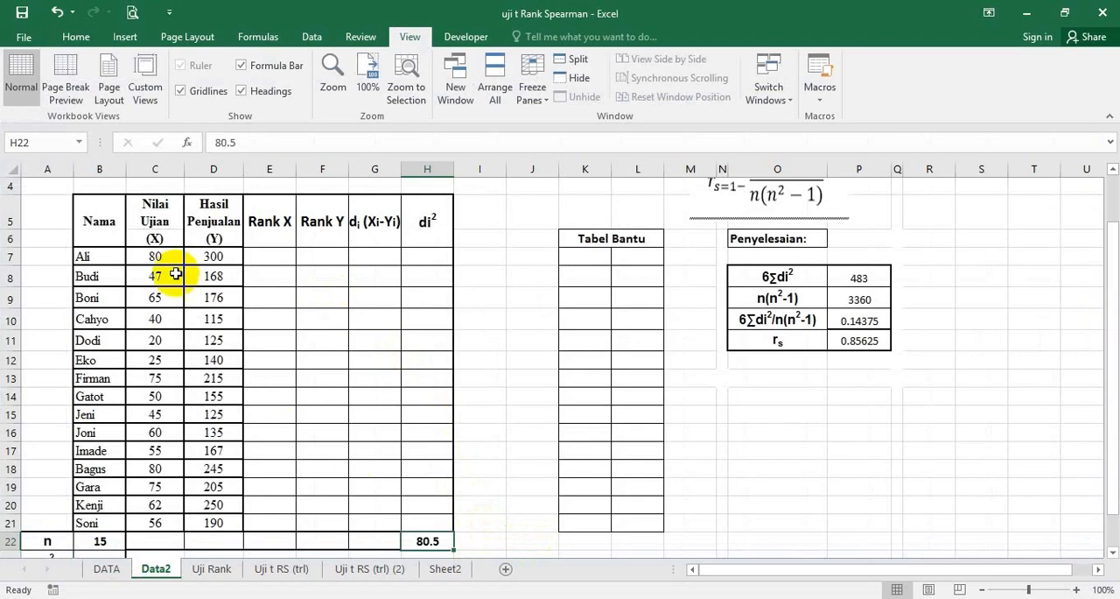
{"action": "left_click_drag", "start_coordinate": [157, 256], "coordinate": [203, 517]}
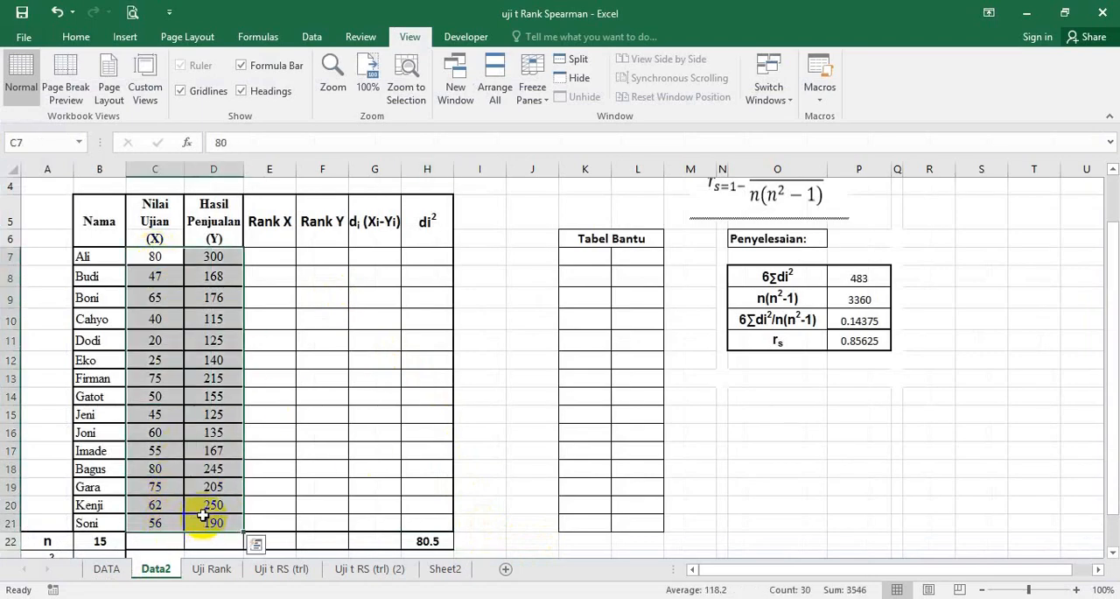
{"action": "key", "text": "ctrl+c"}
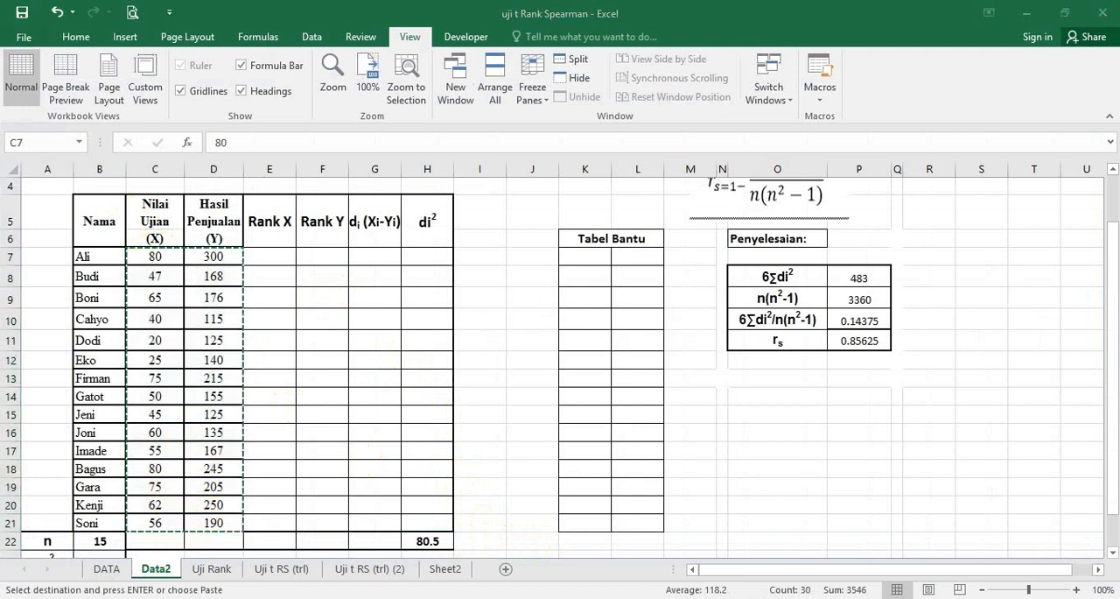
{"action": "key", "text": "alt+Tab"}
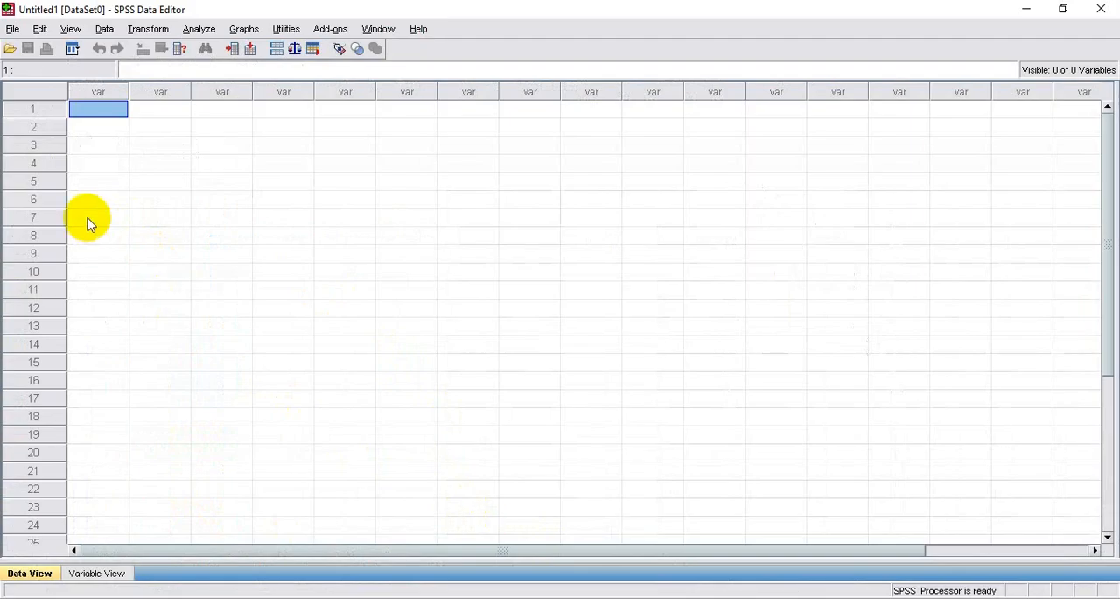
{"action": "key", "text": "ctrl+v"}
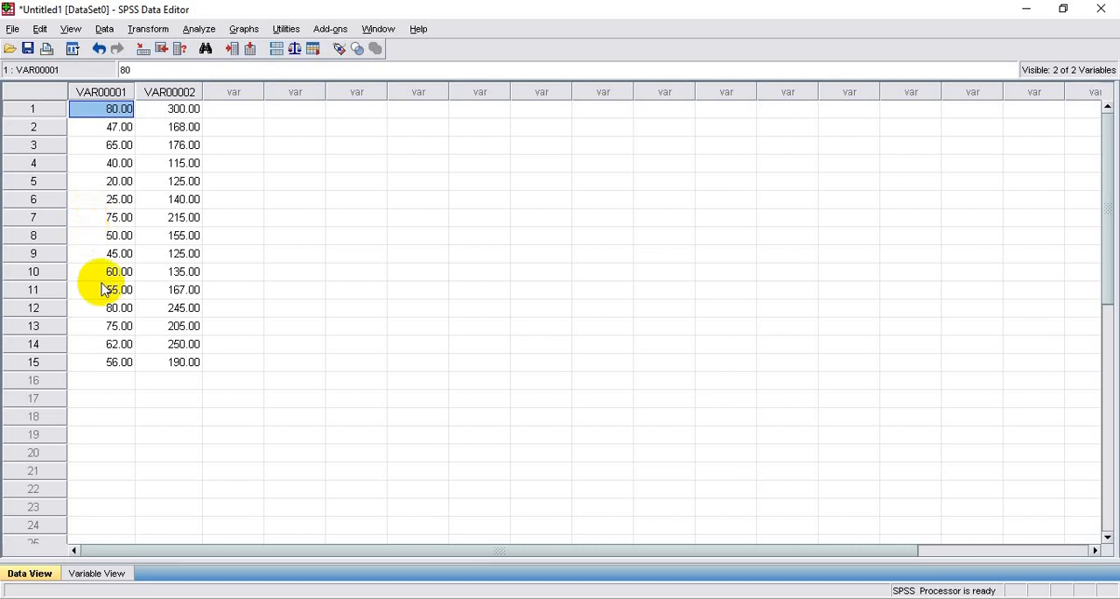
{"action": "left_click", "coordinate": [100, 381]}
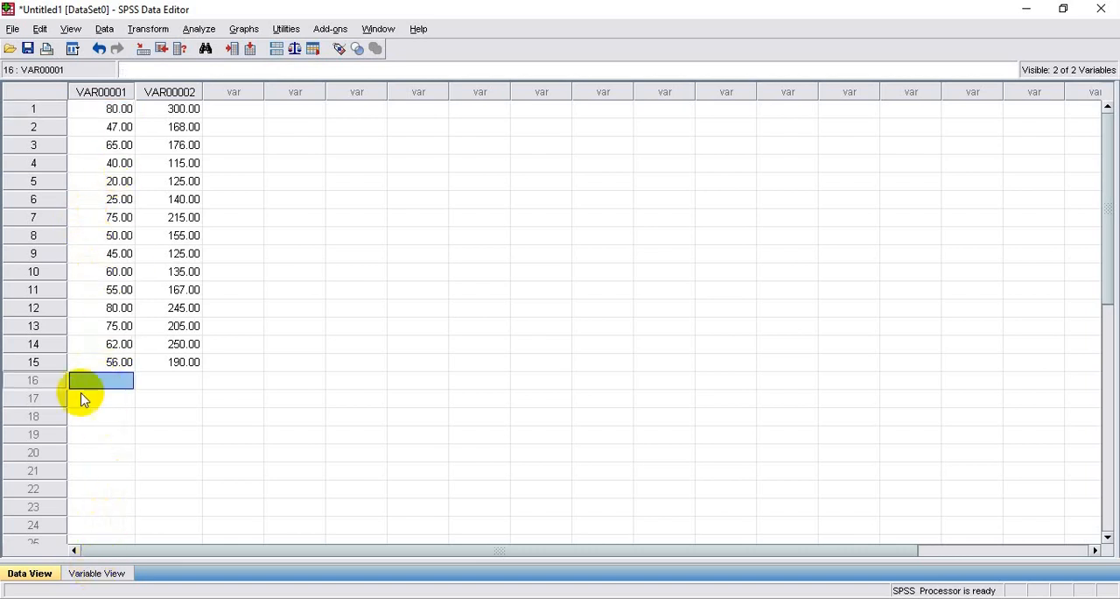
{"action": "left_click", "coordinate": [98, 110]}
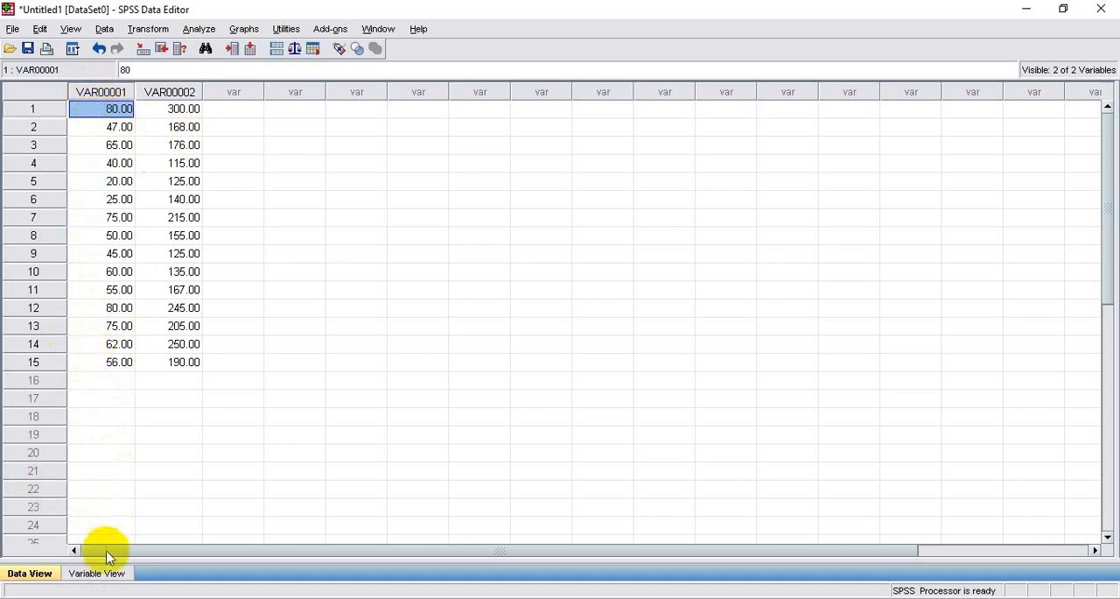
Rename the first variable as Nilai_Ujian and the second variable as Hasil_Penjualan
{"action": "left_click", "coordinate": [96, 573]}
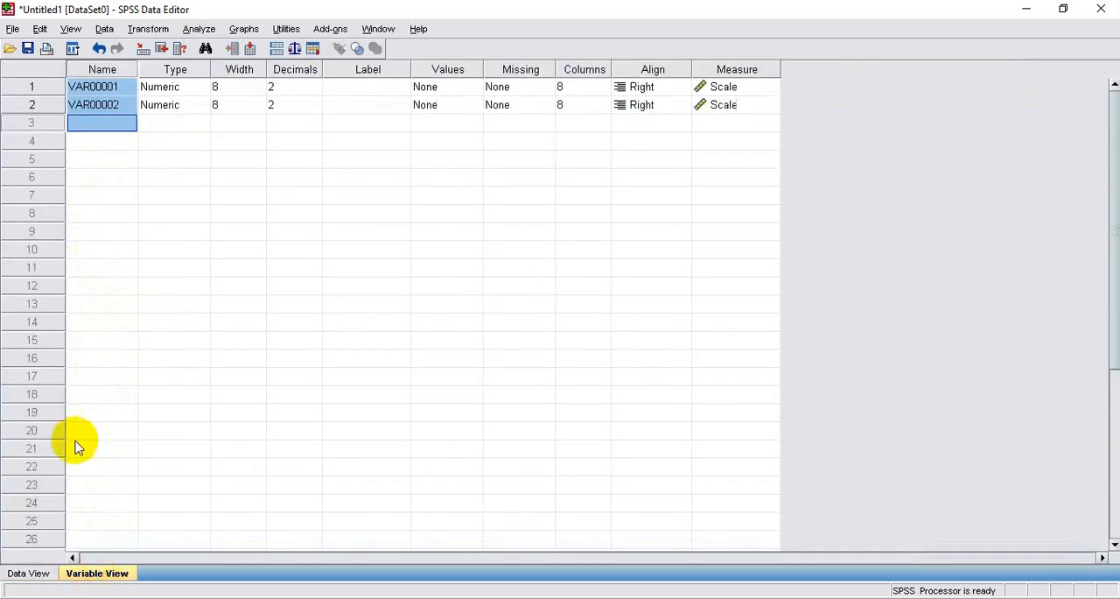
{"action": "left_click", "coordinate": [103, 88]}
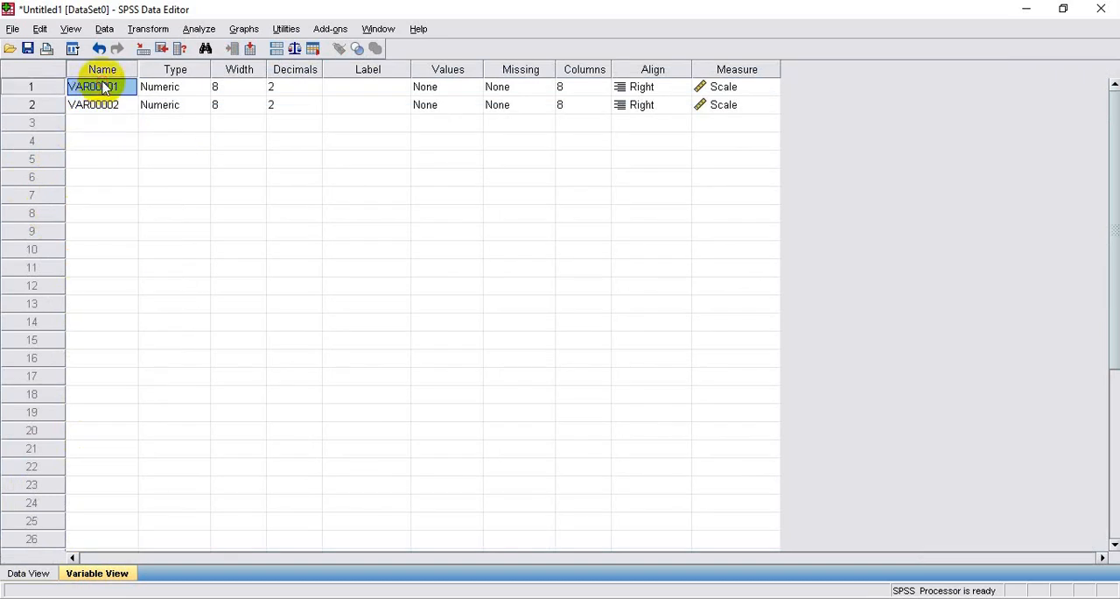
{"action": "double_click", "coordinate": [103, 88]}
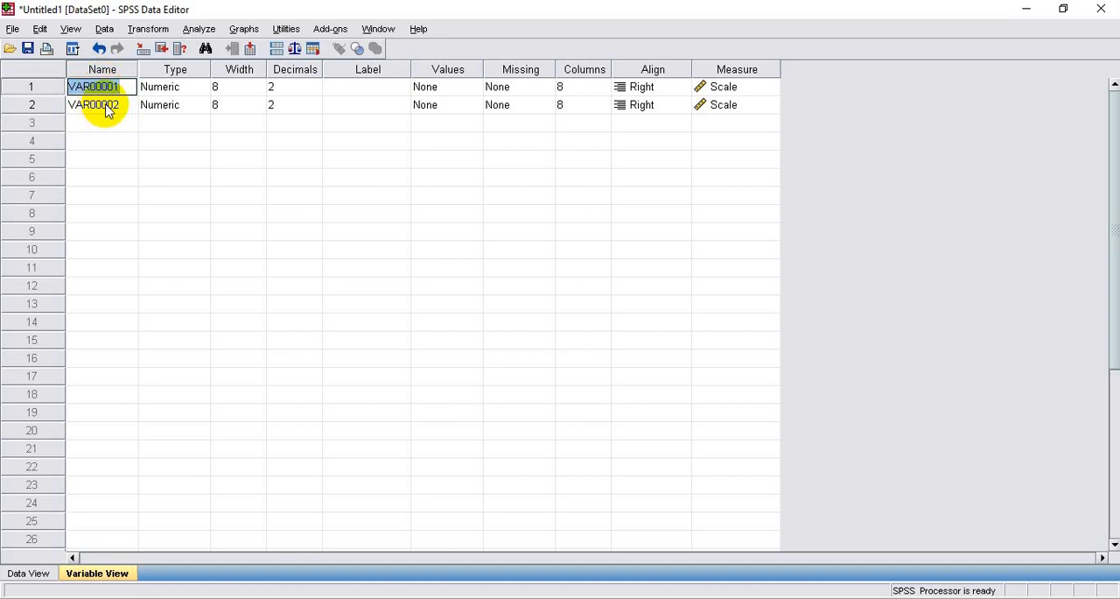
{"action": "type", "text": "Nilai_Ujian"}
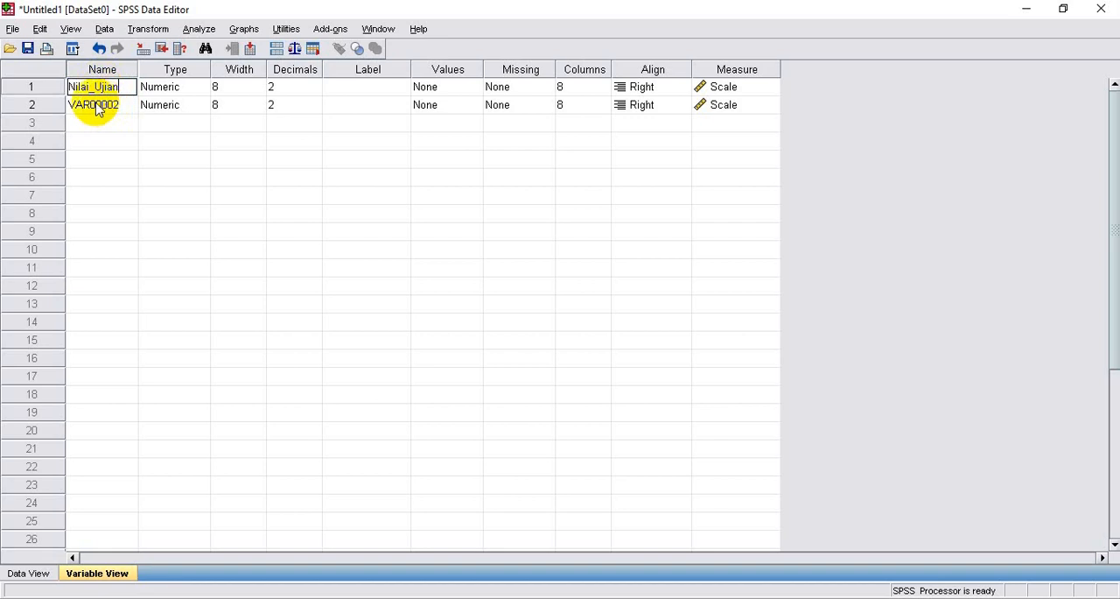
{"action": "left_click", "coordinate": [102, 107]}
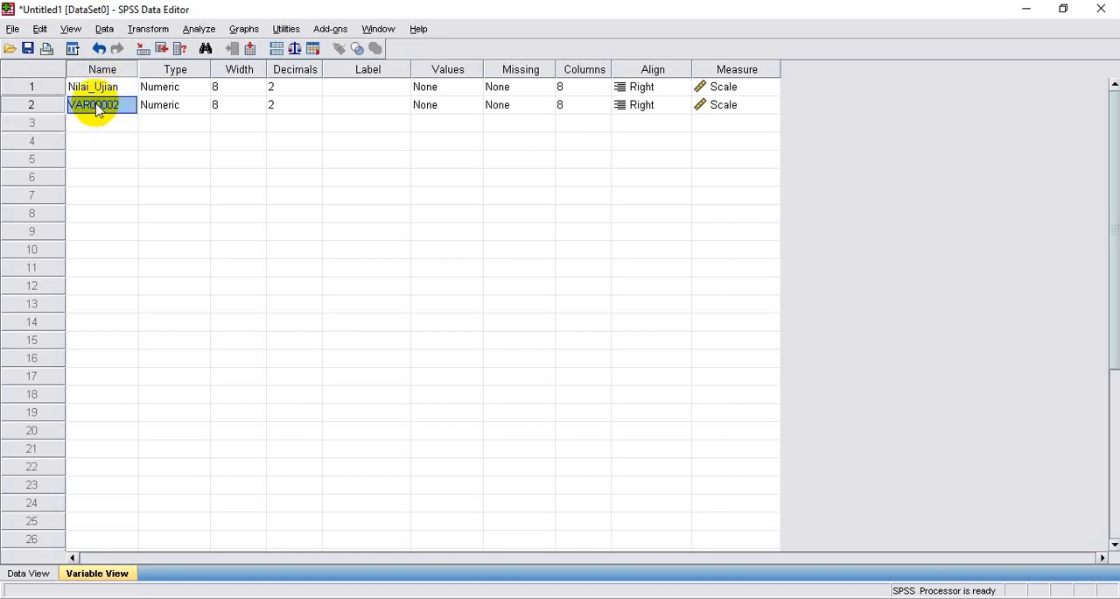
{"action": "left_click", "coordinate": [102, 91]}
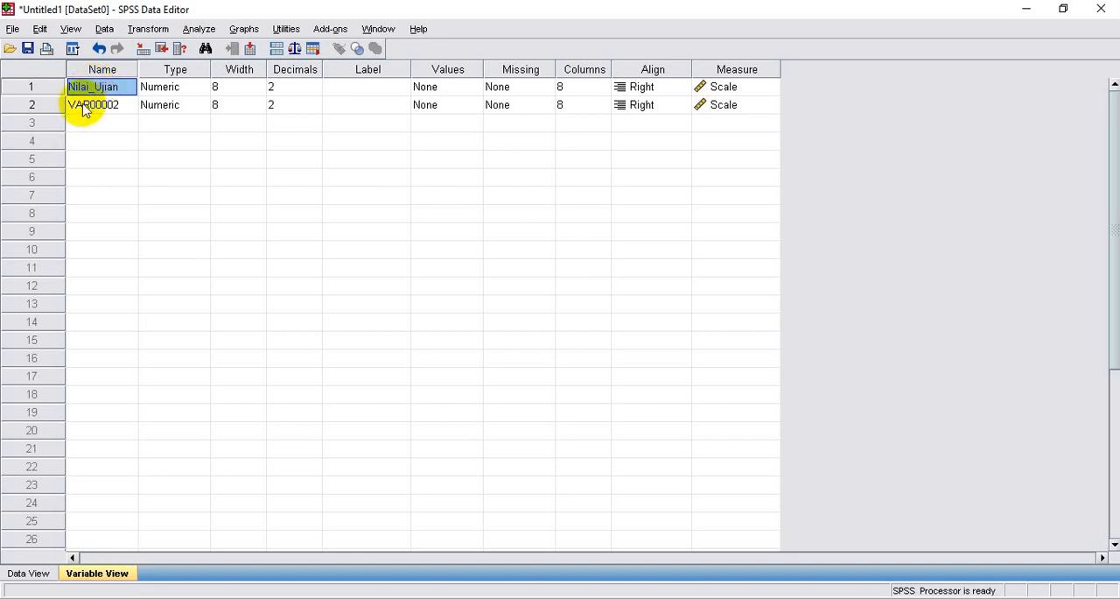
{"action": "left_click", "coordinate": [81, 106]}
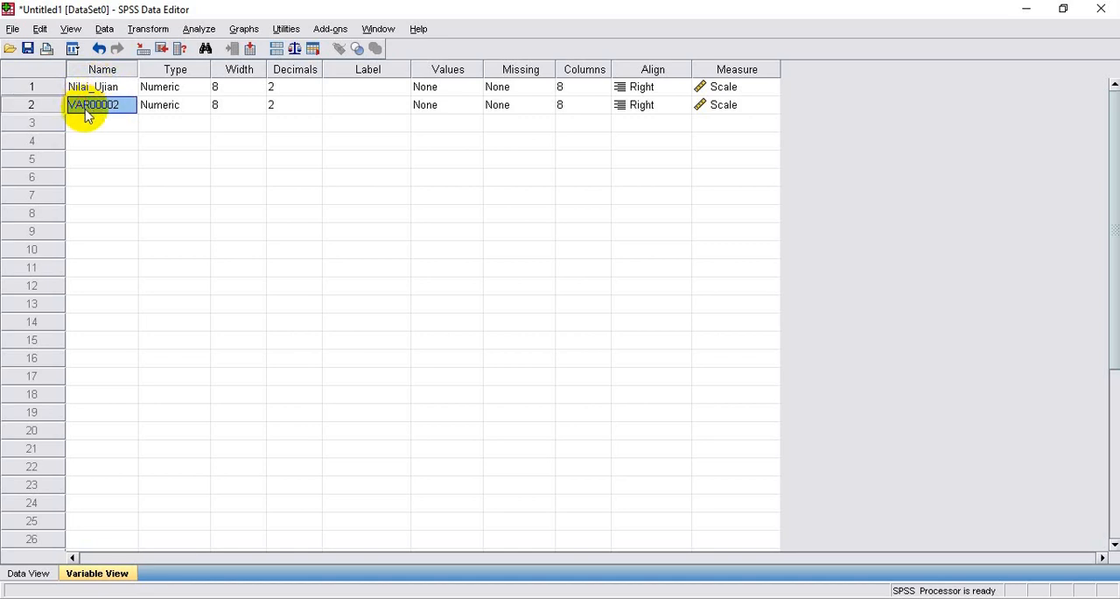
{"action": "type", "text": "Hasil_P"}
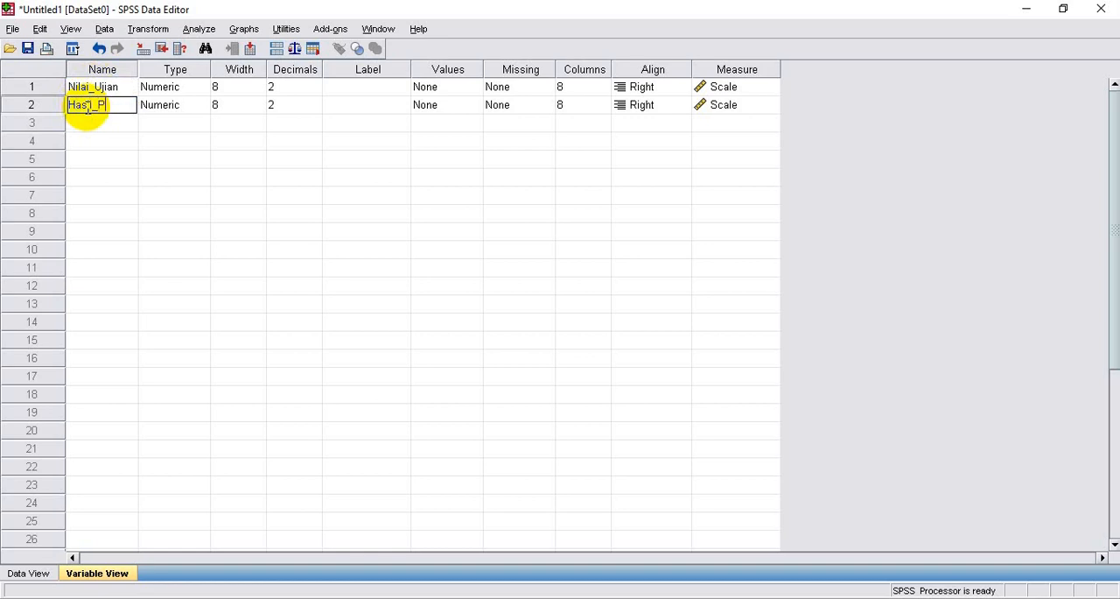
{"action": "type", "text": "enjualan"}
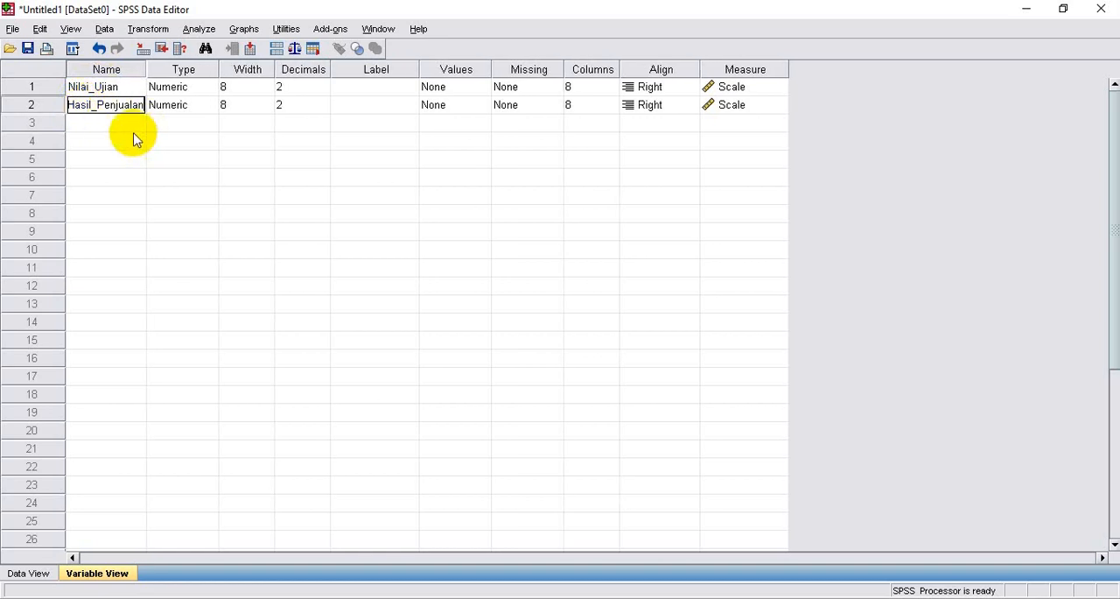
Run Rank Cases on Nilai_Ujian and Hasil_Penjualan, with rank 1 assigned to the smallest value and summary tables displayed
{"action": "left_click", "coordinate": [34, 572]}
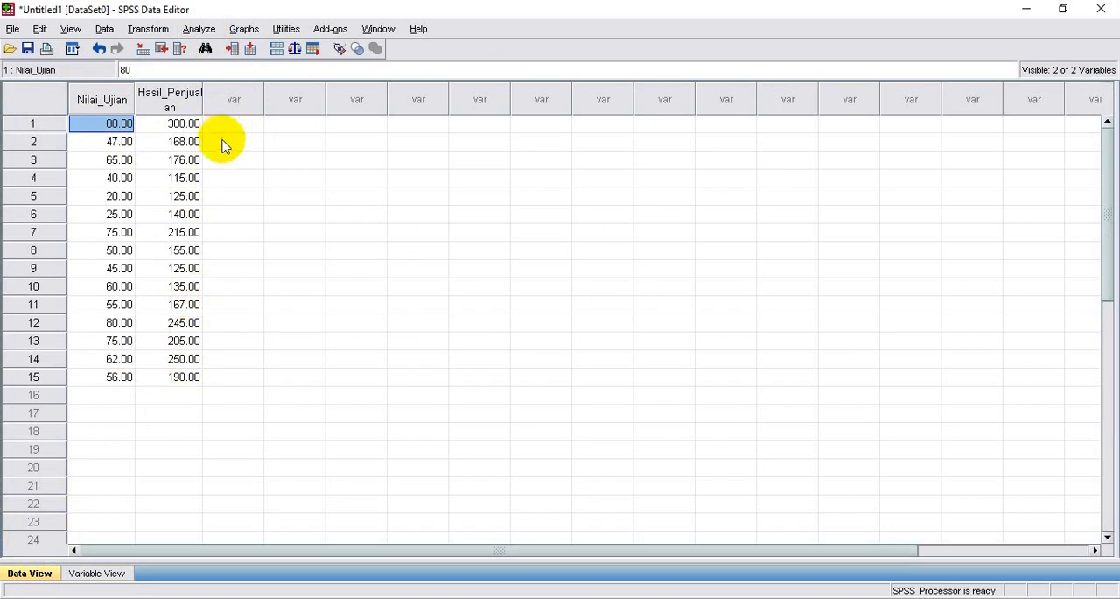
{"action": "left_click", "coordinate": [151, 31]}
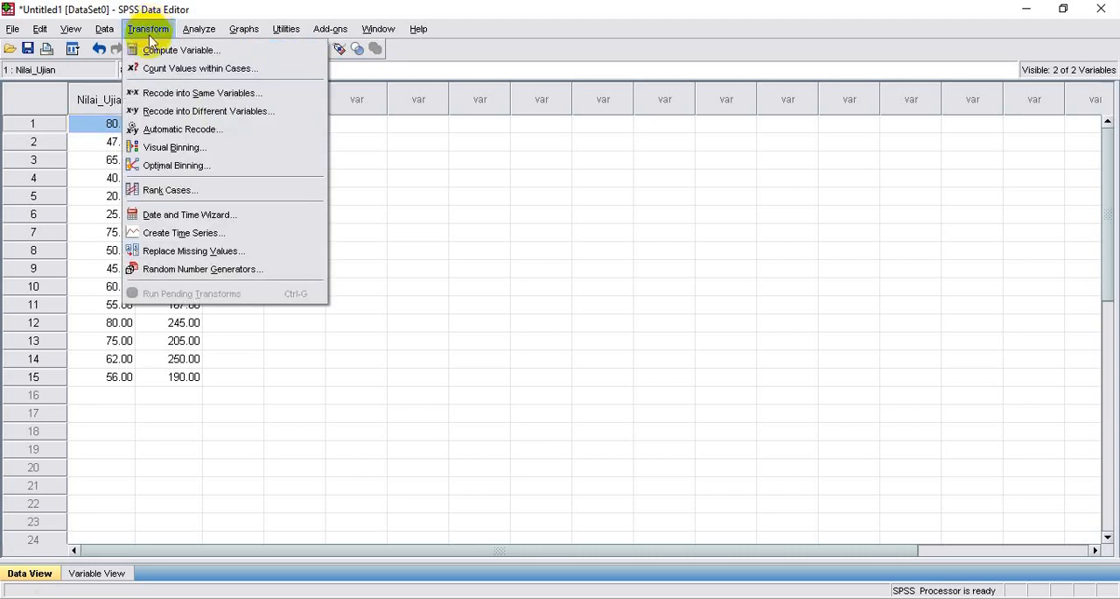
{"action": "left_click", "coordinate": [160, 191]}
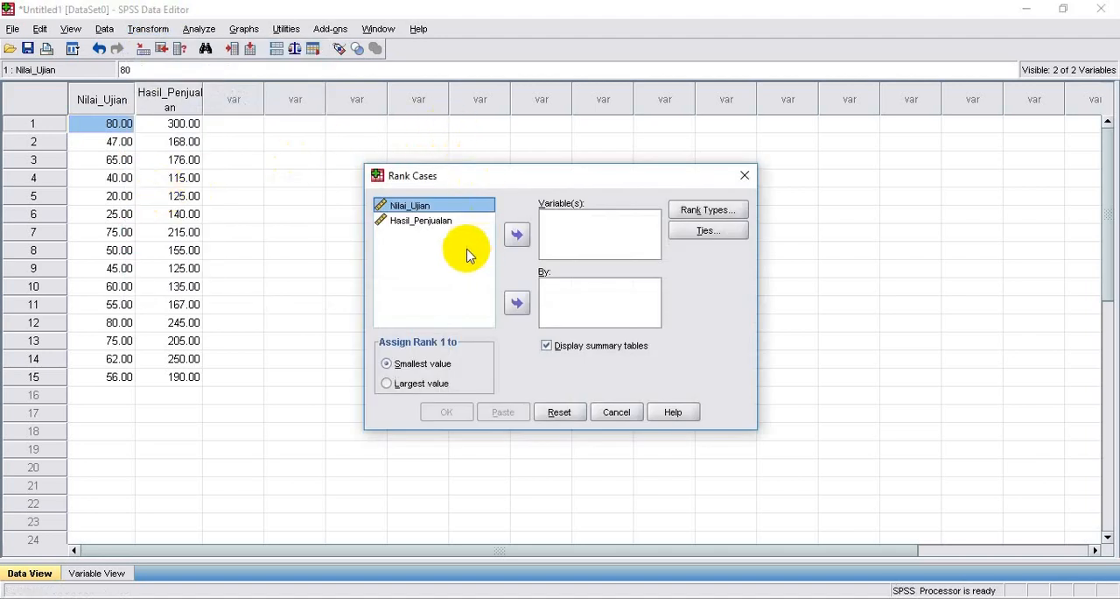
{"action": "left_click", "coordinate": [515, 236]}
{"action": "left_click", "coordinate": [427, 210]}
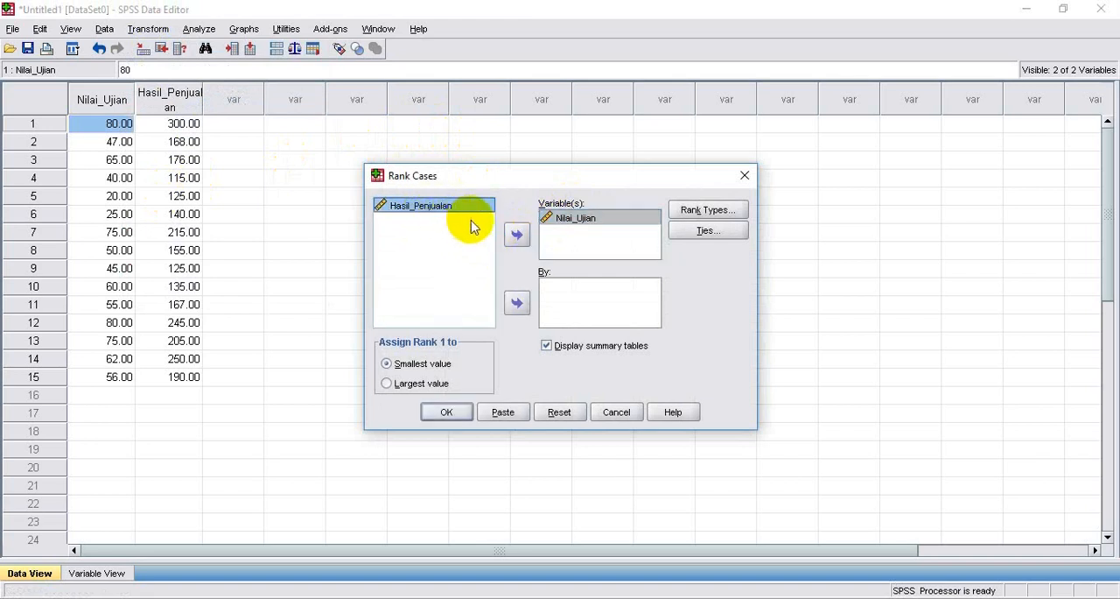
{"action": "left_click", "coordinate": [516, 236]}
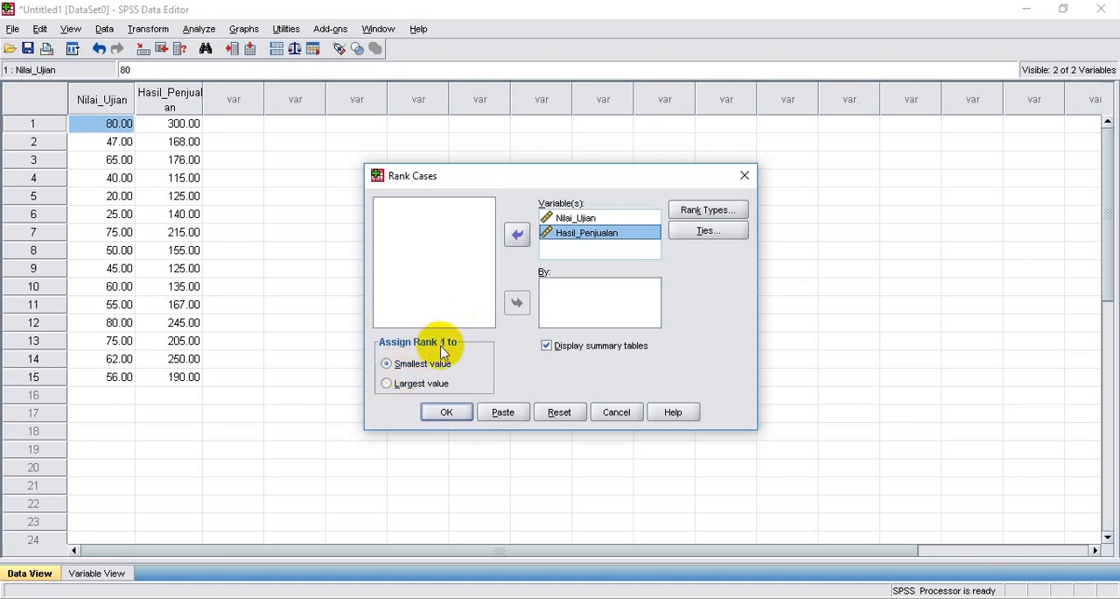
{"action": "left_click", "coordinate": [442, 412]}
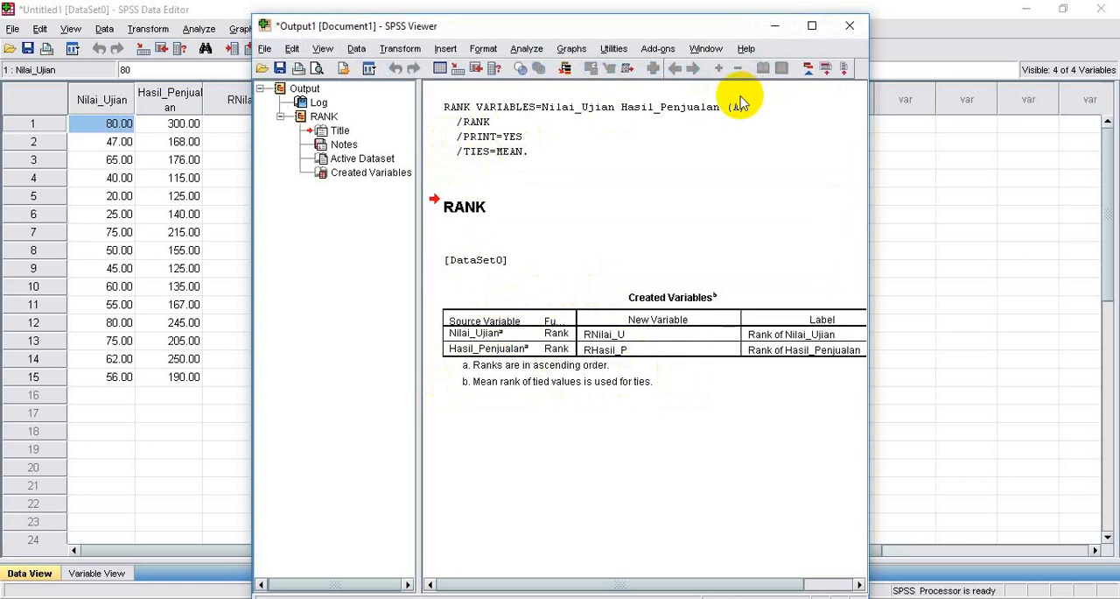
Minimize the output viewer and compare the SPSS rank columns with Rank X and Rank Y on Excel's Uji Rank sheet
{"action": "left_click", "coordinate": [774, 33]}
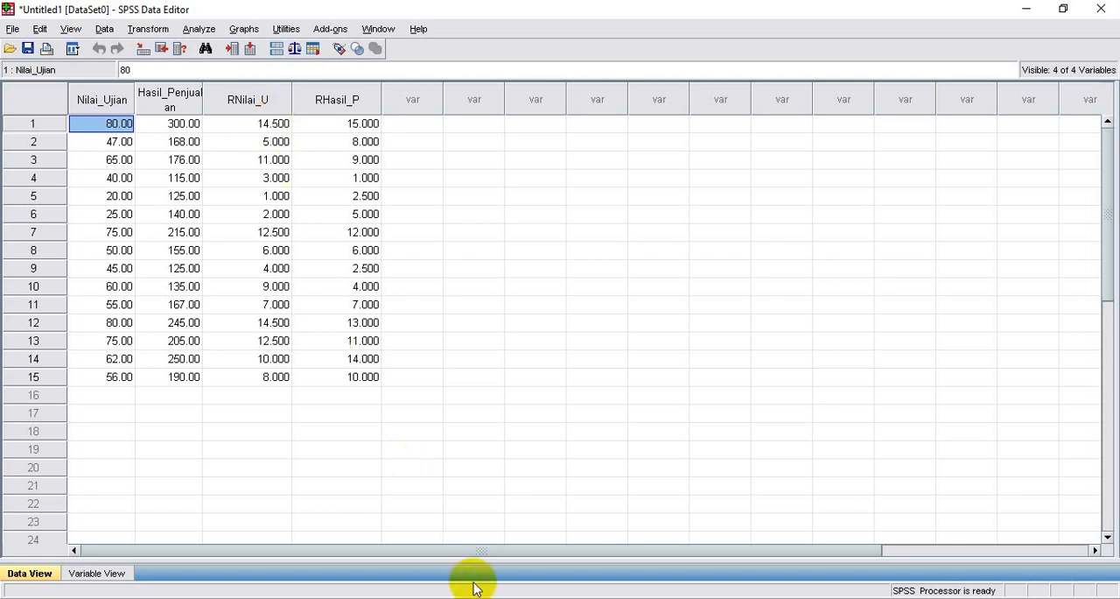
{"action": "key", "text": "alt+Tab"}
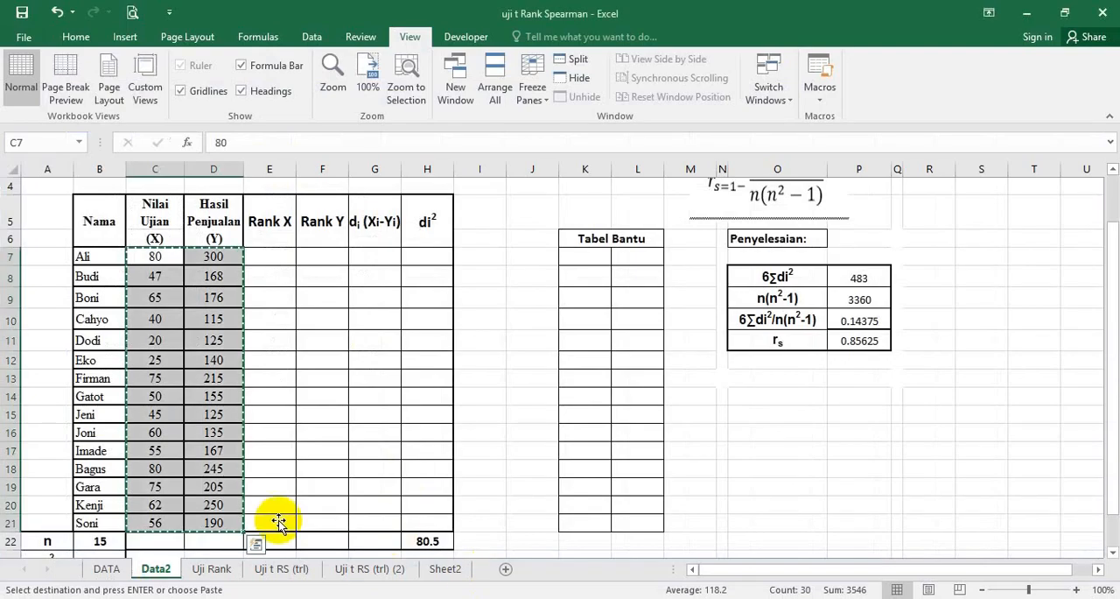
{"action": "left_click", "coordinate": [210, 569]}
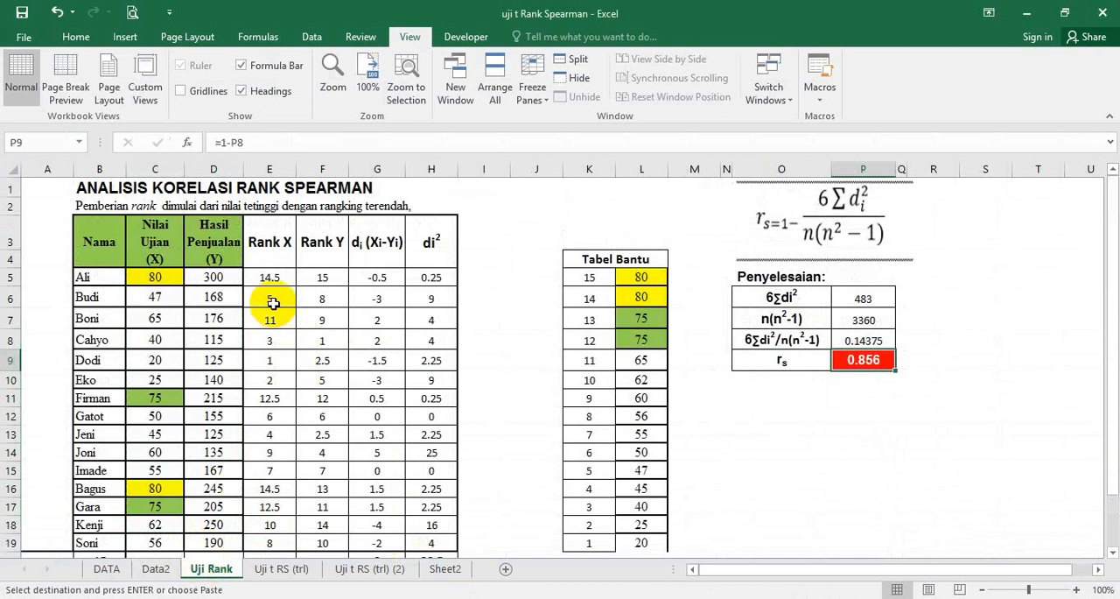
Arrange the SPSS Data Editor and Excel's Uji Rank sheet side by side for comparing the ranks
{"action": "left_click", "coordinate": [158, 279]}
{"action": "left_click", "coordinate": [267, 276]}
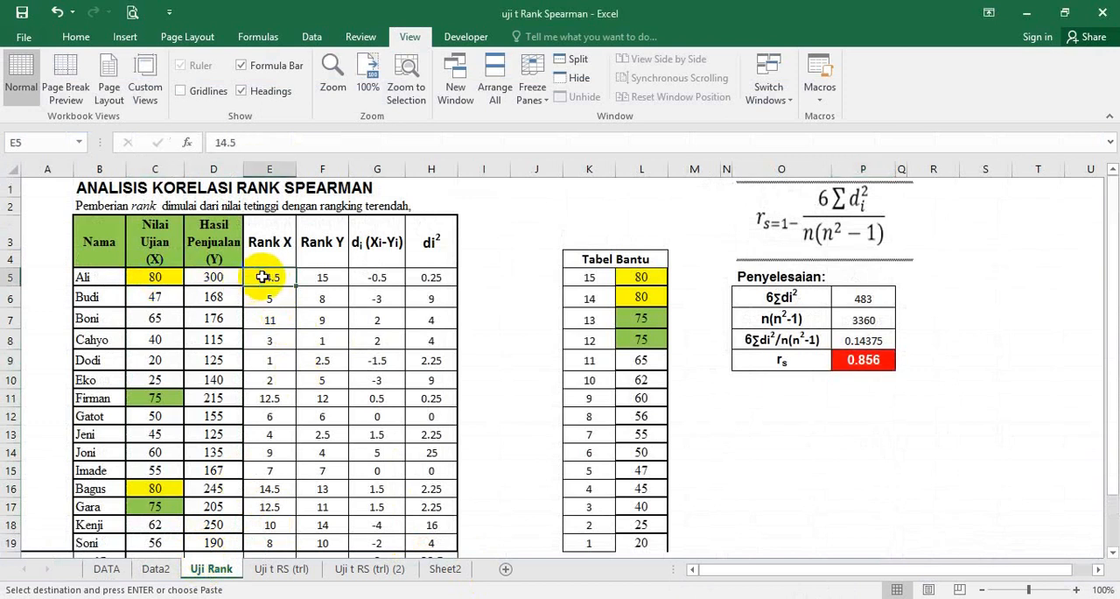
{"action": "mouse_move", "coordinate": [624, 597]}
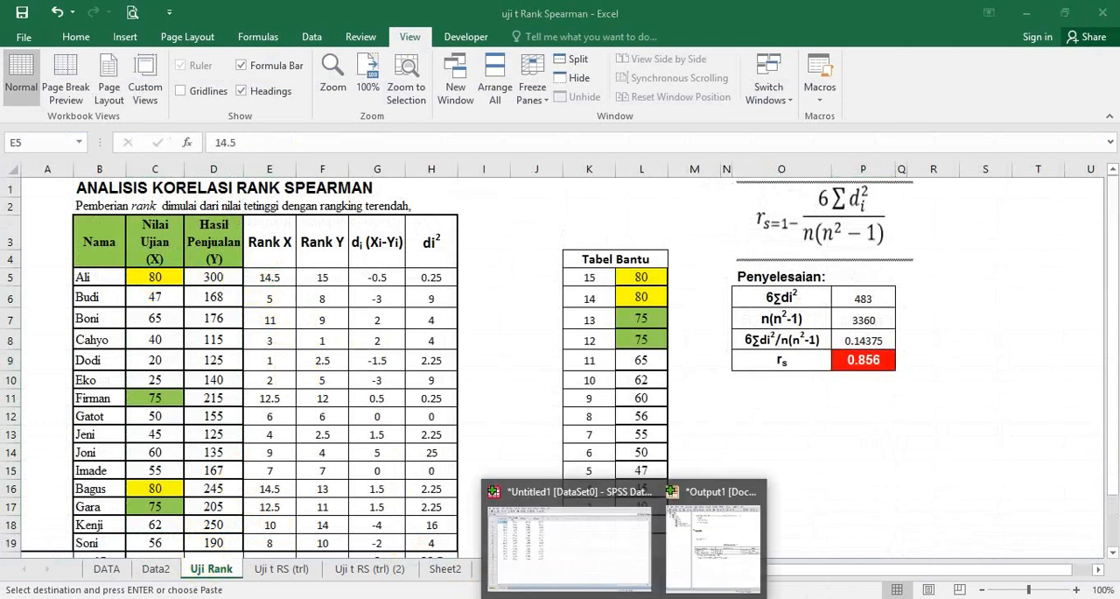
{"action": "left_click", "coordinate": [570, 543]}
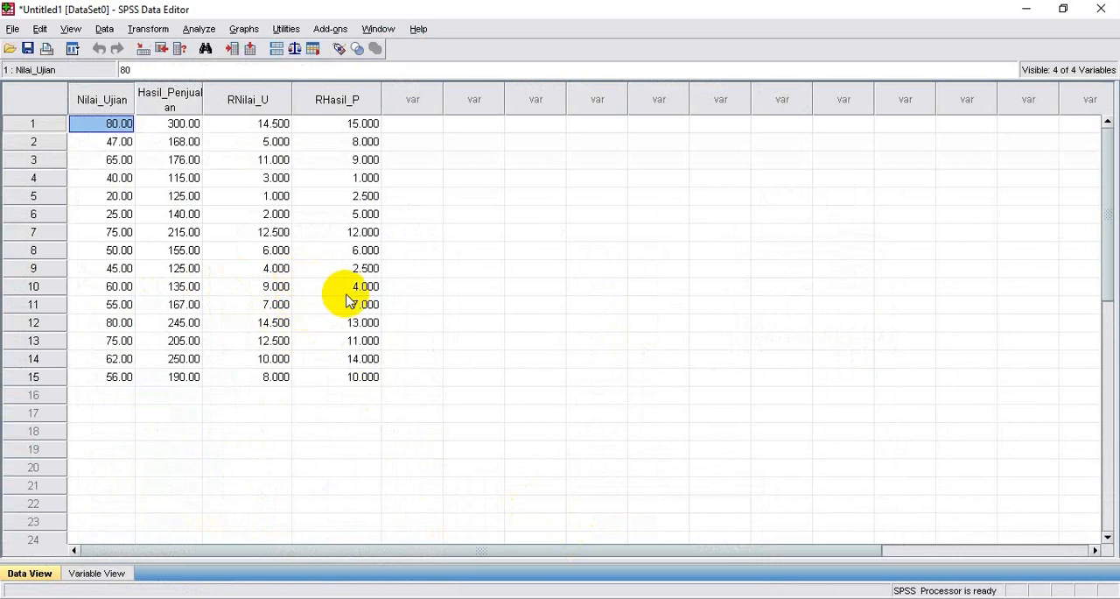
{"action": "key", "text": "super+Right"}
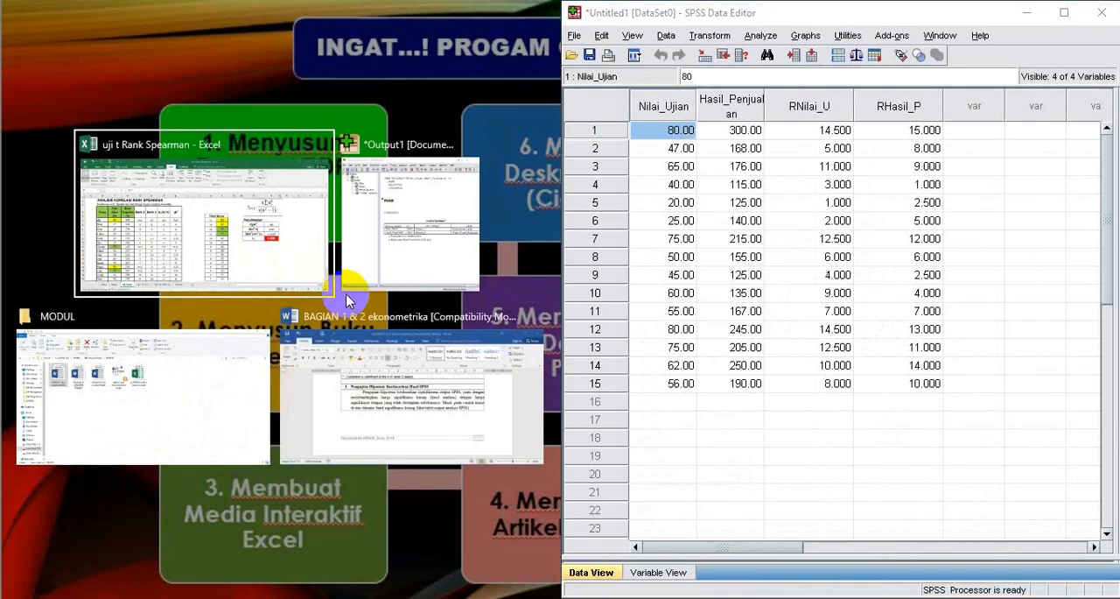
{"action": "left_click", "coordinate": [280, 254]}
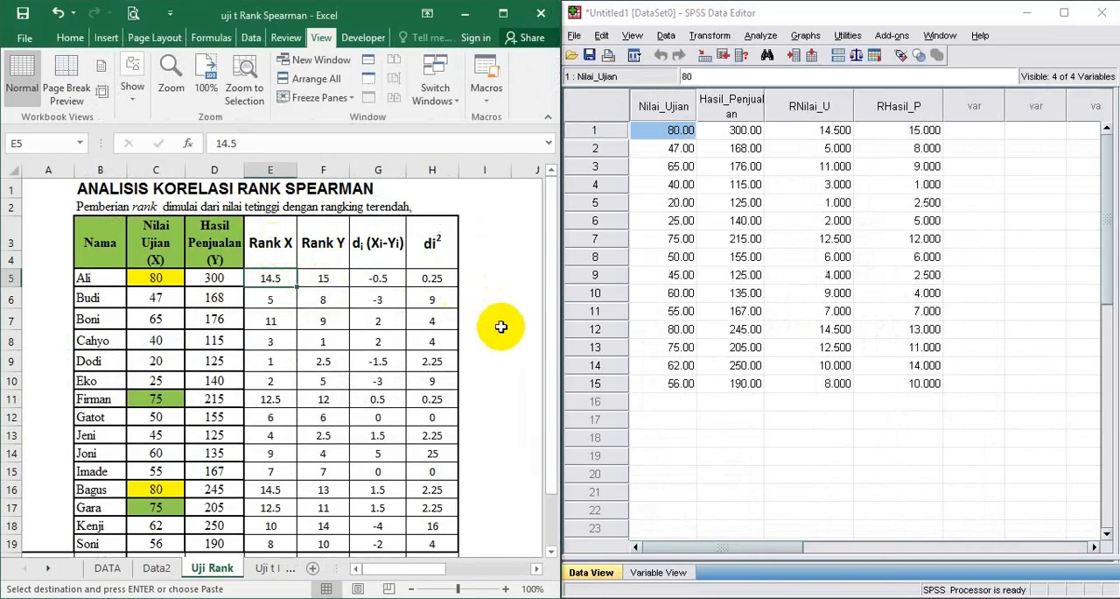
Check the first three RNilai_U ranks against Rank X, minimize Excel and restore the Data Editor to full screen
{"action": "left_click", "coordinate": [818, 128]}
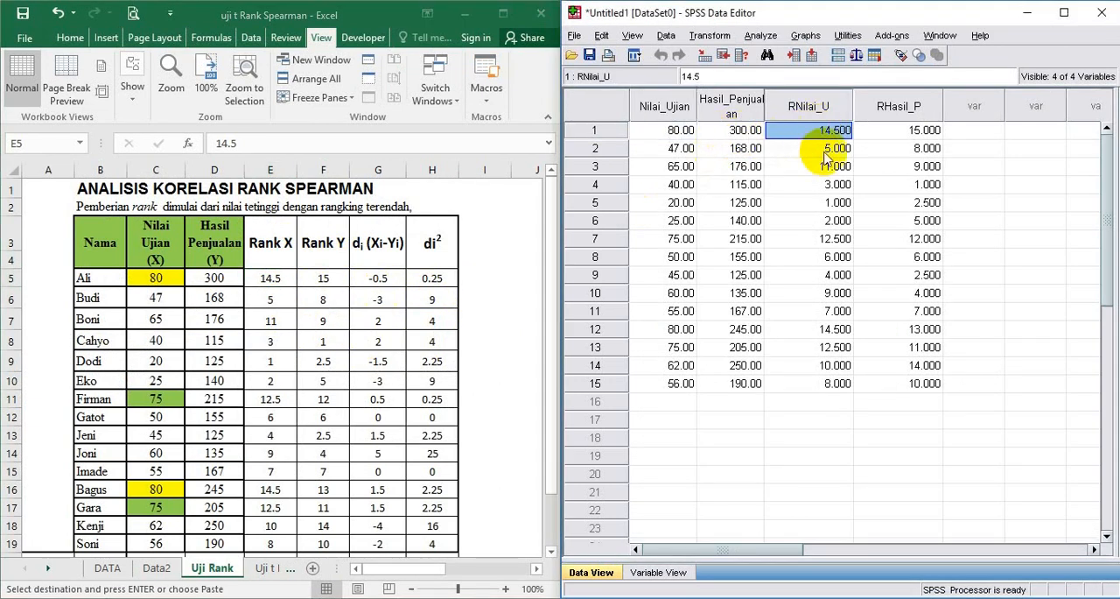
{"action": "left_click", "coordinate": [824, 150]}
{"action": "left_click", "coordinate": [831, 168]}
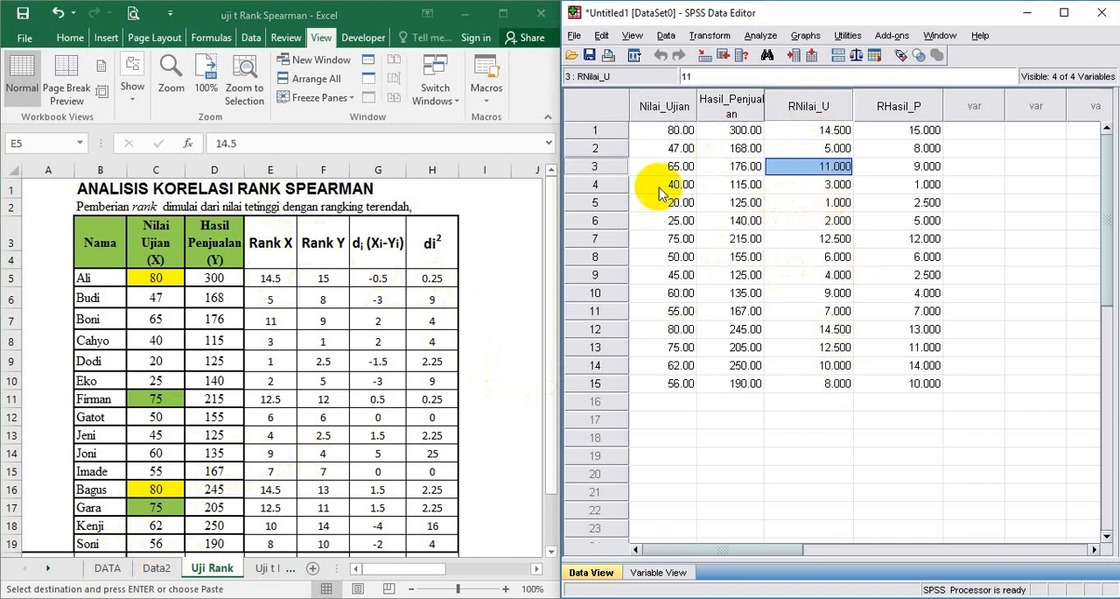
{"action": "left_click", "coordinate": [464, 14]}
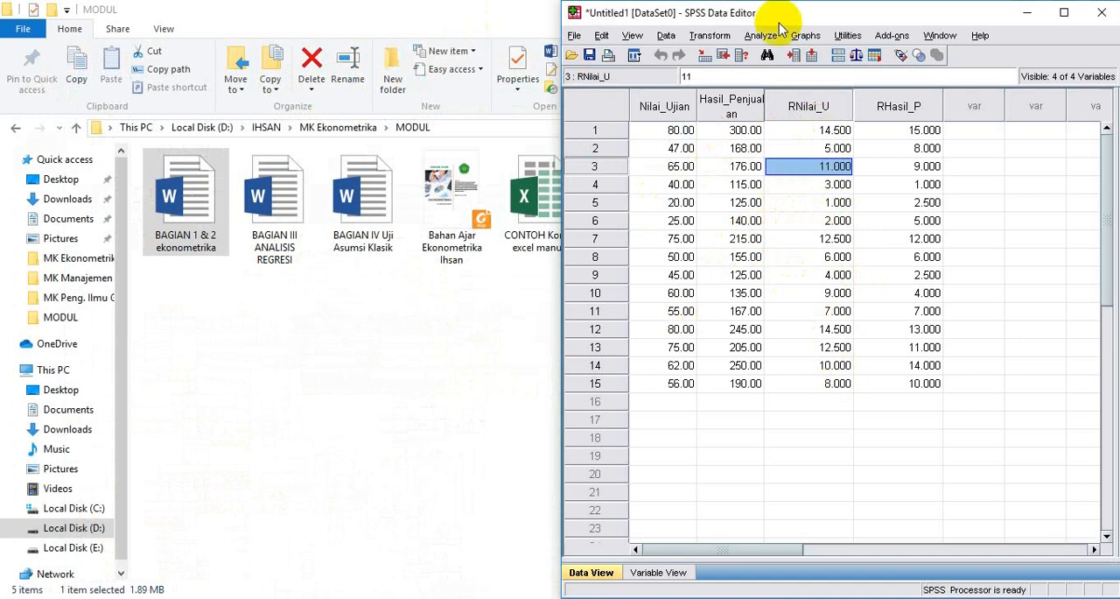
{"action": "left_click", "coordinate": [1063, 13]}
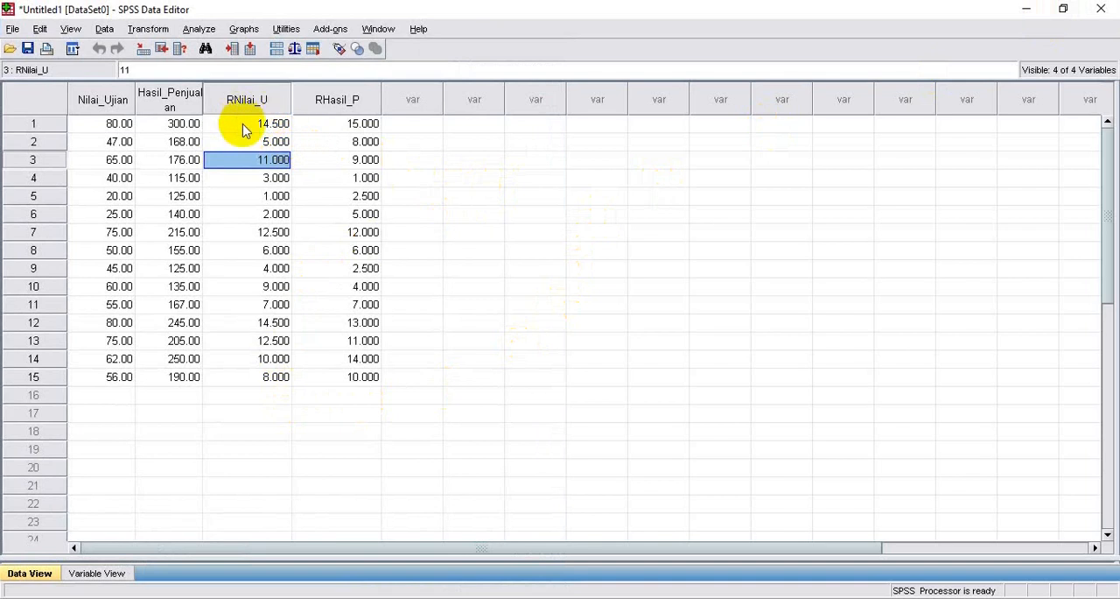
{"action": "left_click", "coordinate": [198, 33]}
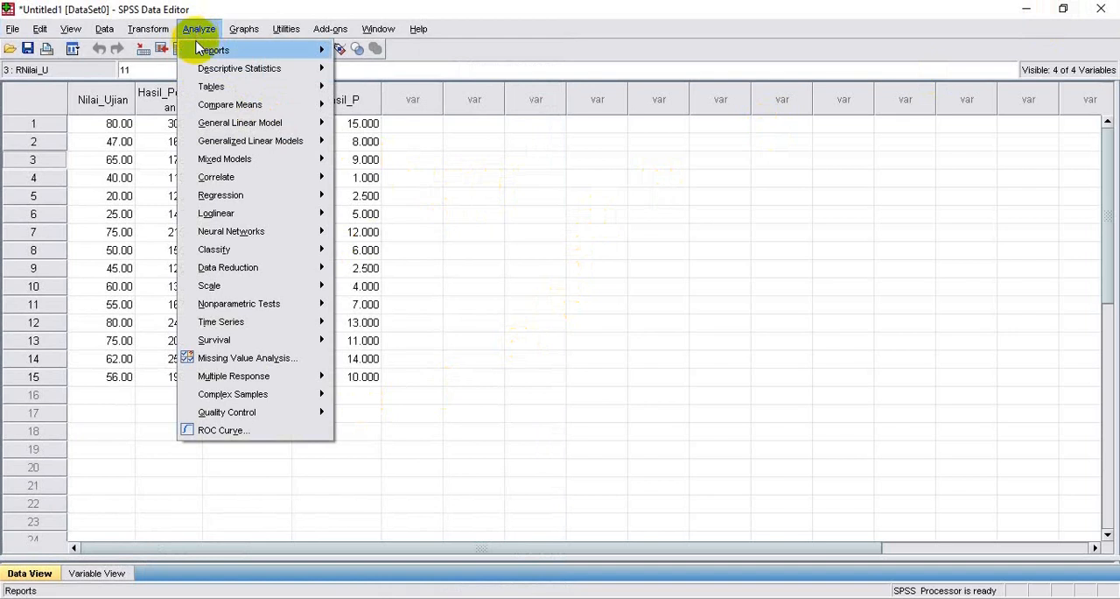
{"action": "mouse_move", "coordinate": [205, 182]}
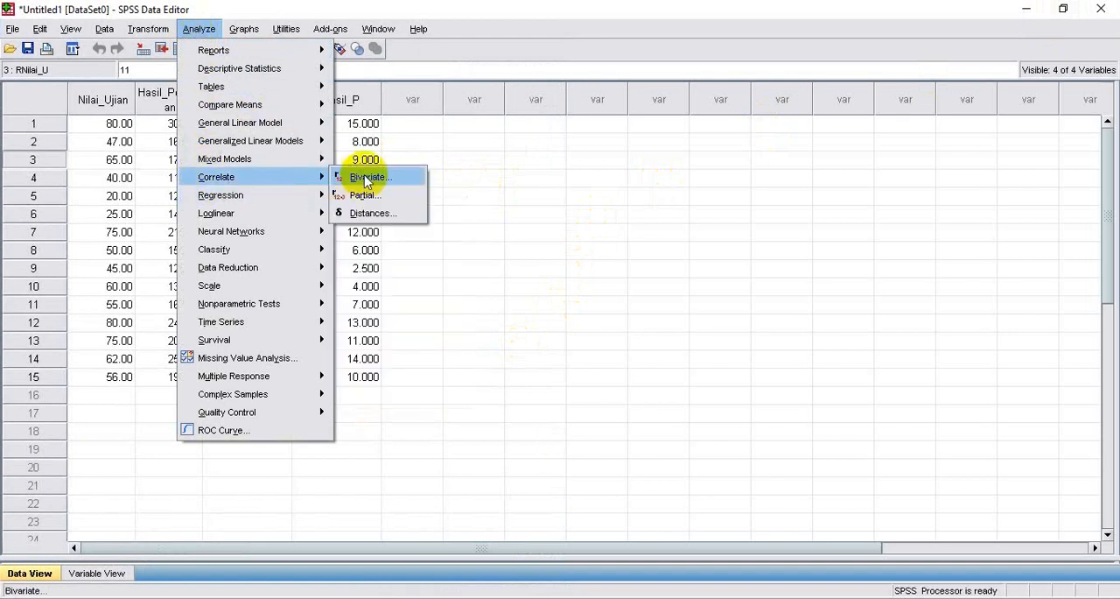
{"action": "left_click", "coordinate": [451, 252]}
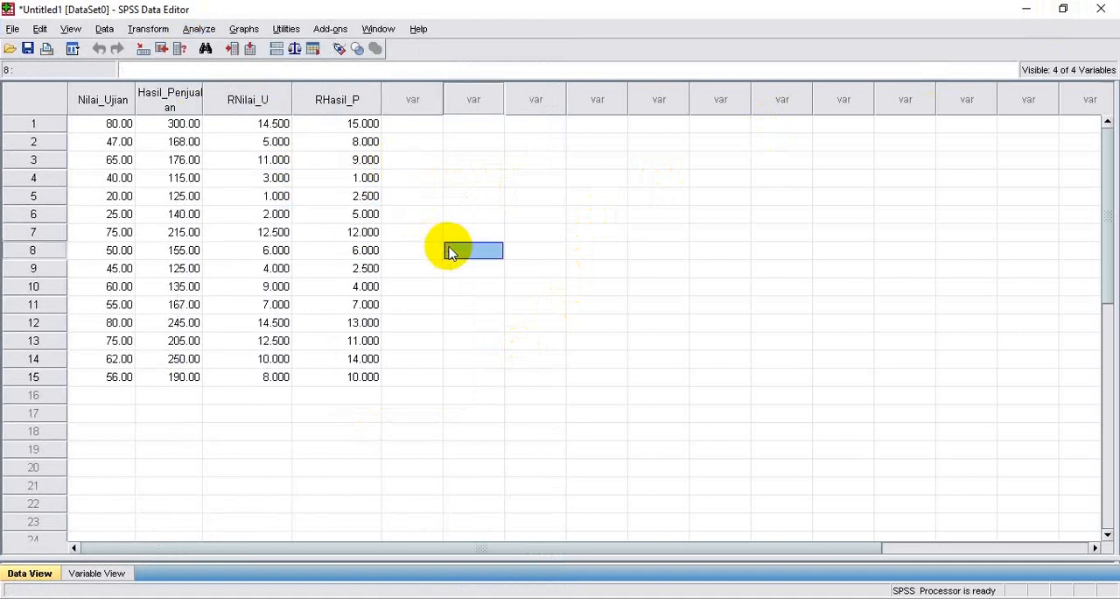
Start a Bivariate Correlation with Rank of Nilai_Ujian and Rank of Hasil_Penjualan as the variables
{"action": "left_click", "coordinate": [199, 31]}
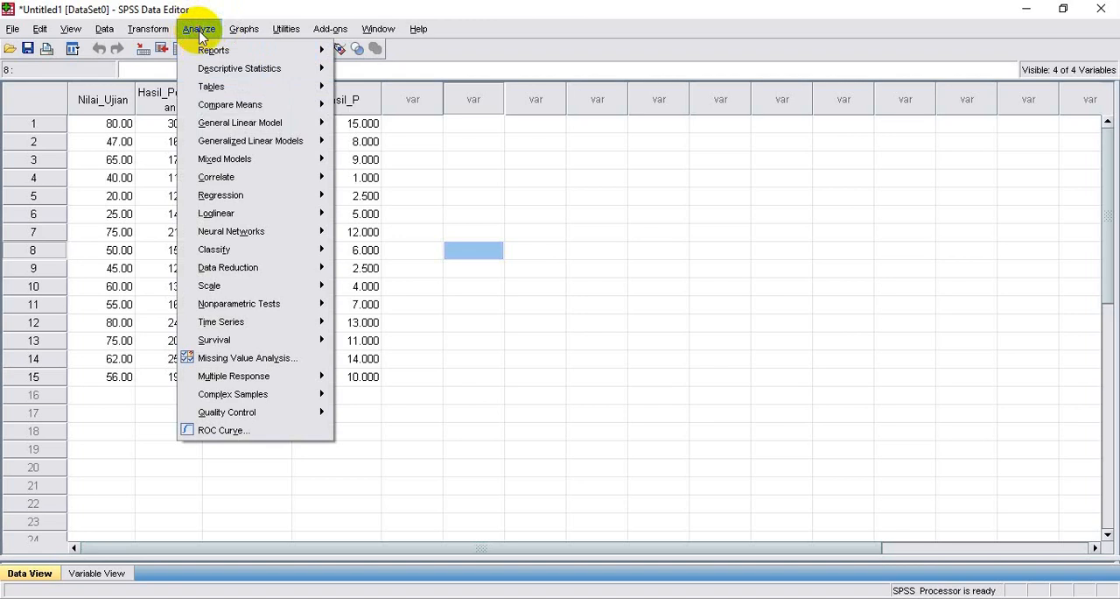
{"action": "mouse_move", "coordinate": [229, 178]}
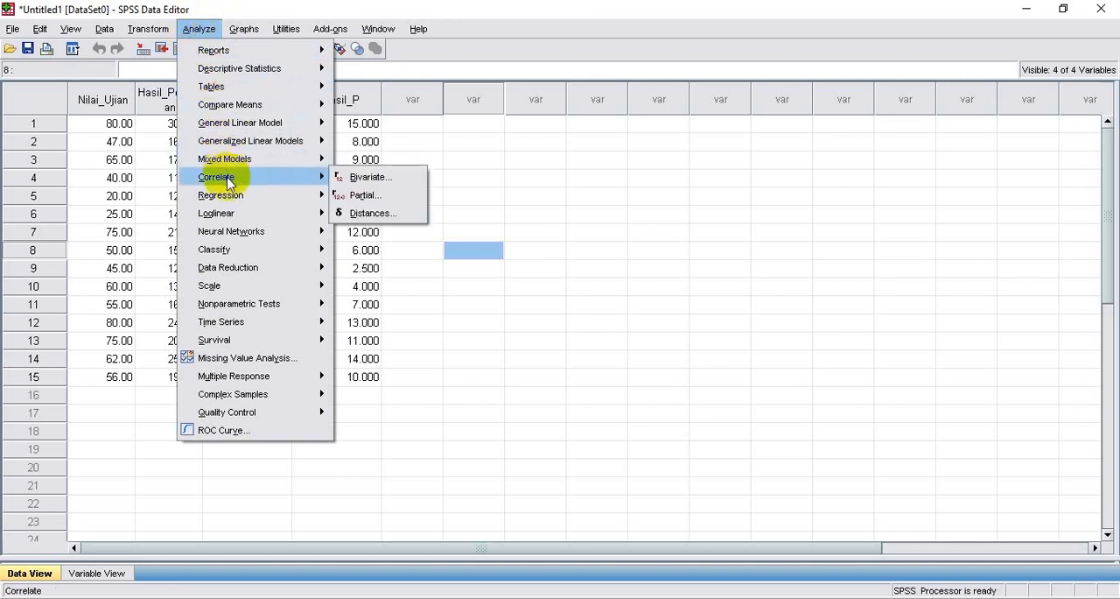
{"action": "left_click", "coordinate": [349, 179]}
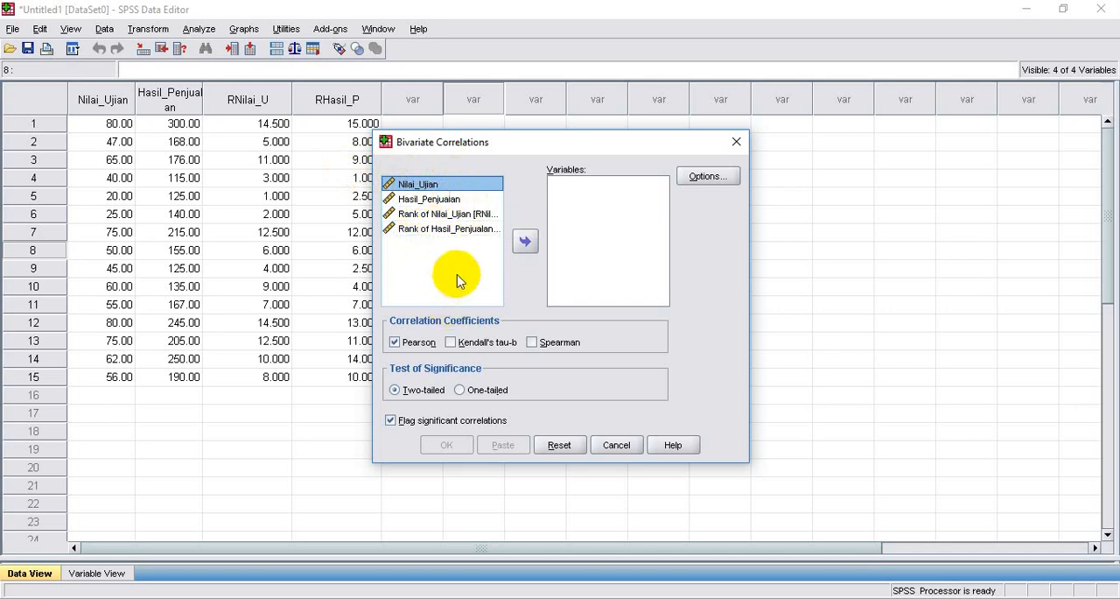
{"action": "left_click", "coordinate": [450, 219]}
{"action": "left_click", "coordinate": [525, 240]}
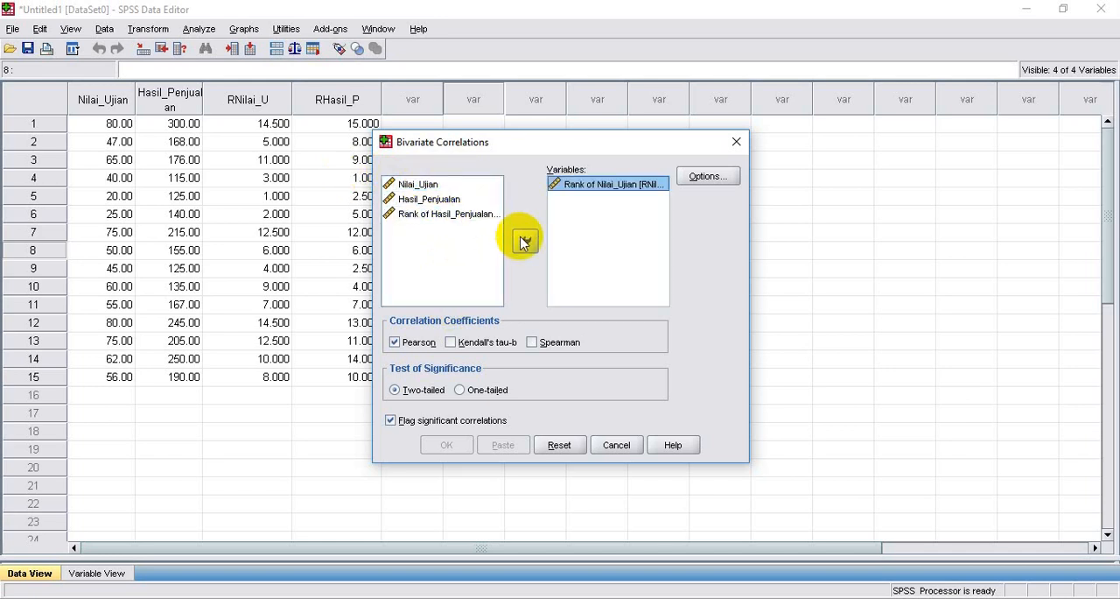
{"action": "left_click", "coordinate": [446, 218]}
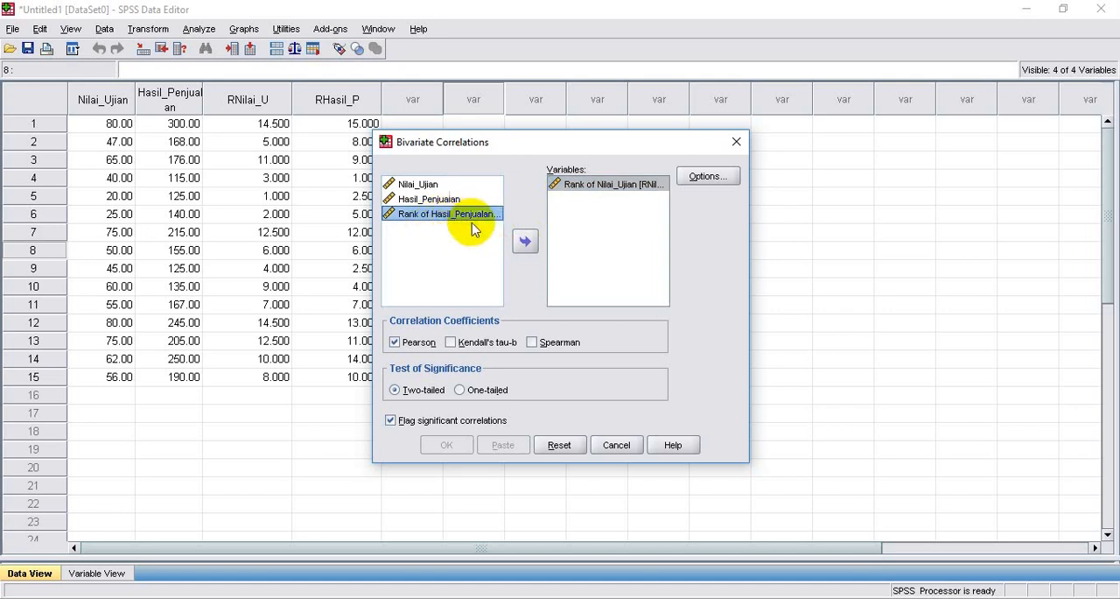
{"action": "left_click", "coordinate": [524, 242]}
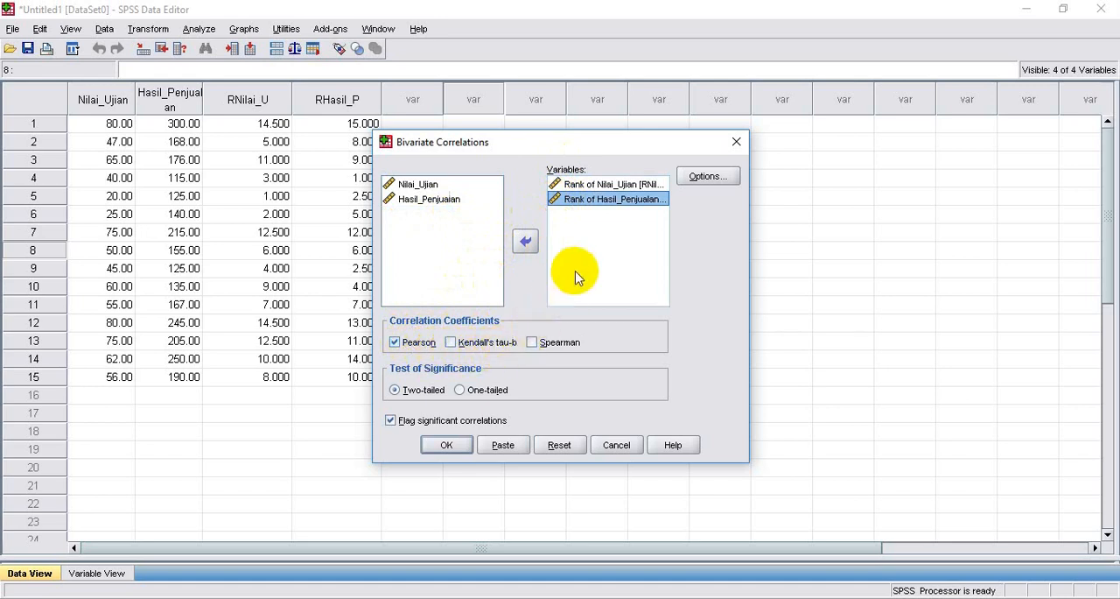
Select Spearman as the only correlation coefficient instead of Pearson and run the two-tailed analysis
{"action": "left_click", "coordinate": [533, 342]}
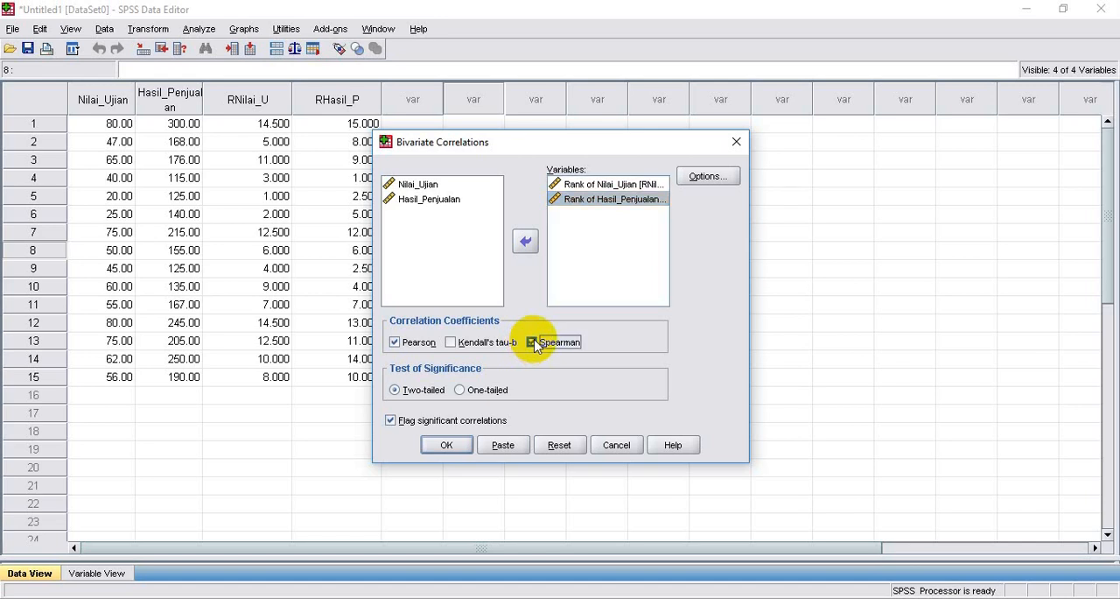
{"action": "left_click", "coordinate": [396, 342]}
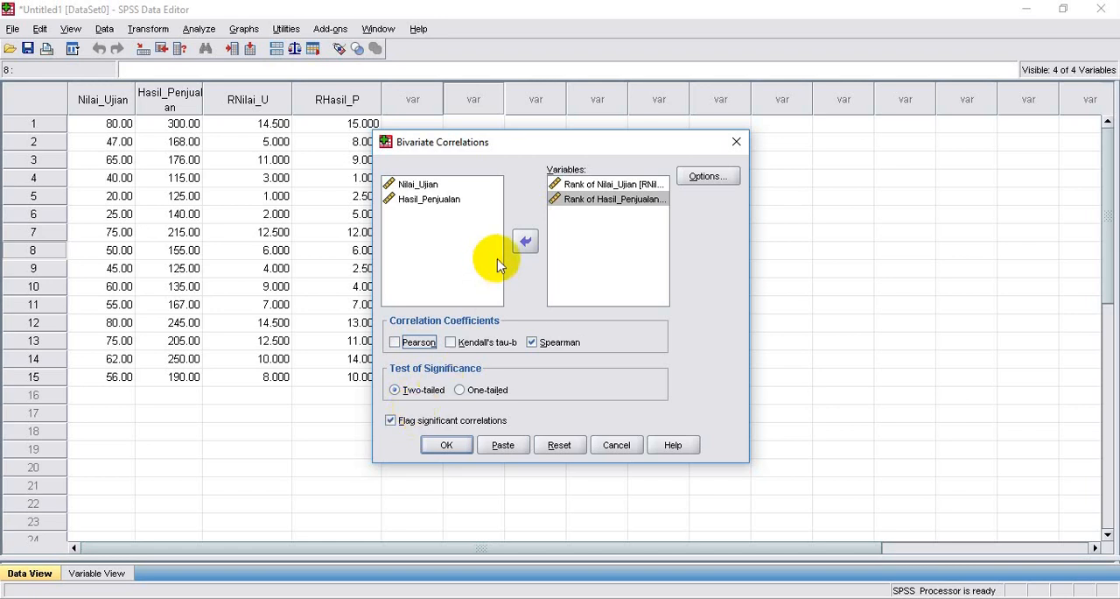
{"action": "left_click", "coordinate": [451, 450]}
{"action": "left_click", "coordinate": [448, 446]}
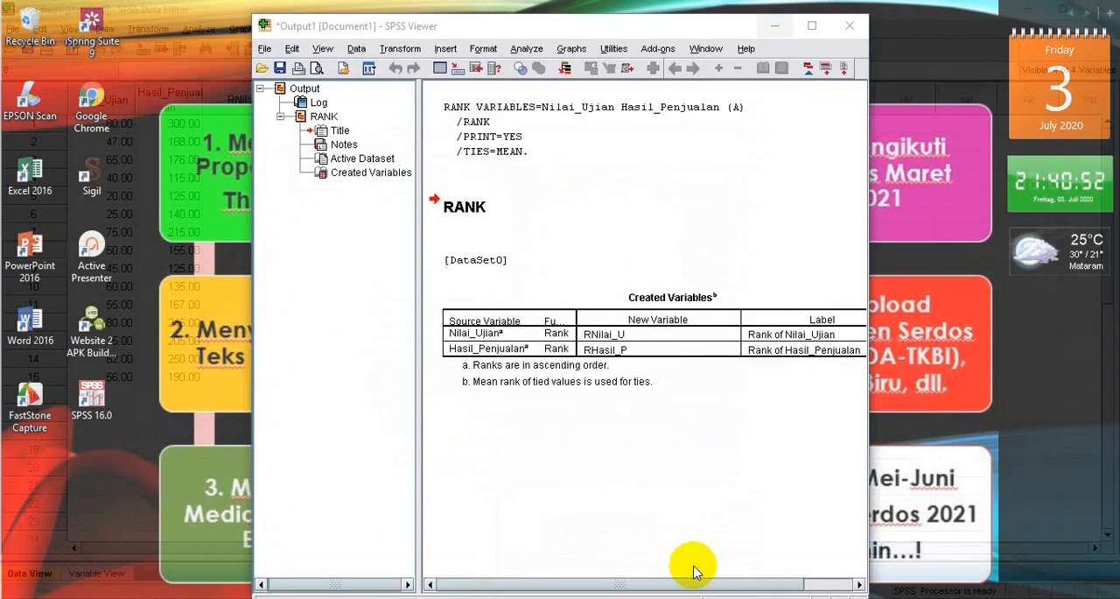
Bring up the SPSS output viewer, maximize it and examine the Spearman's rho Correlations table
{"action": "left_click", "coordinate": [692, 568]}
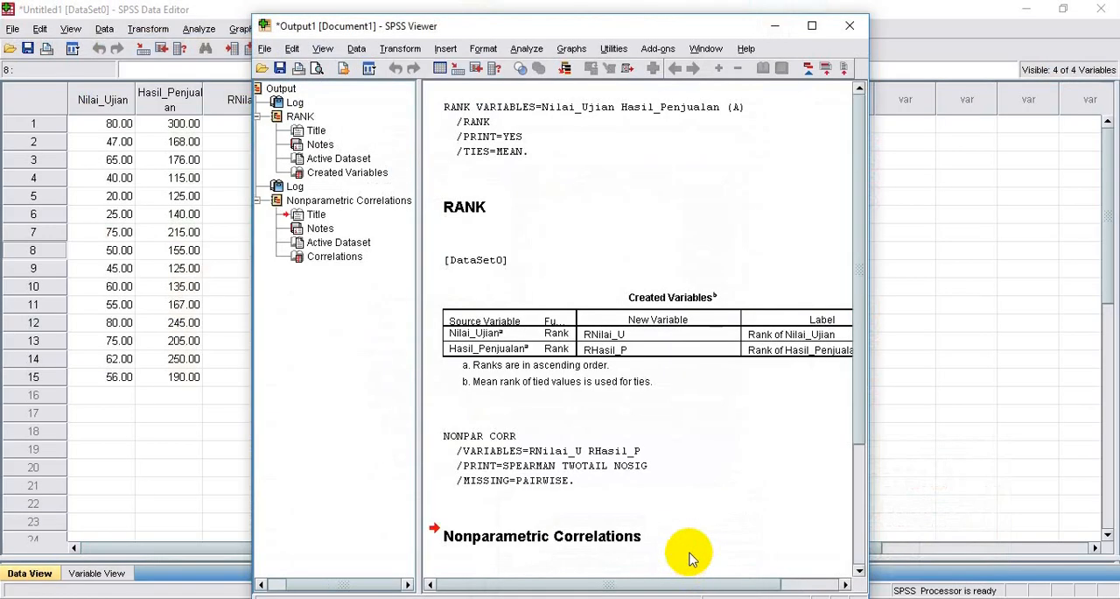
{"action": "left_click", "coordinate": [812, 25]}
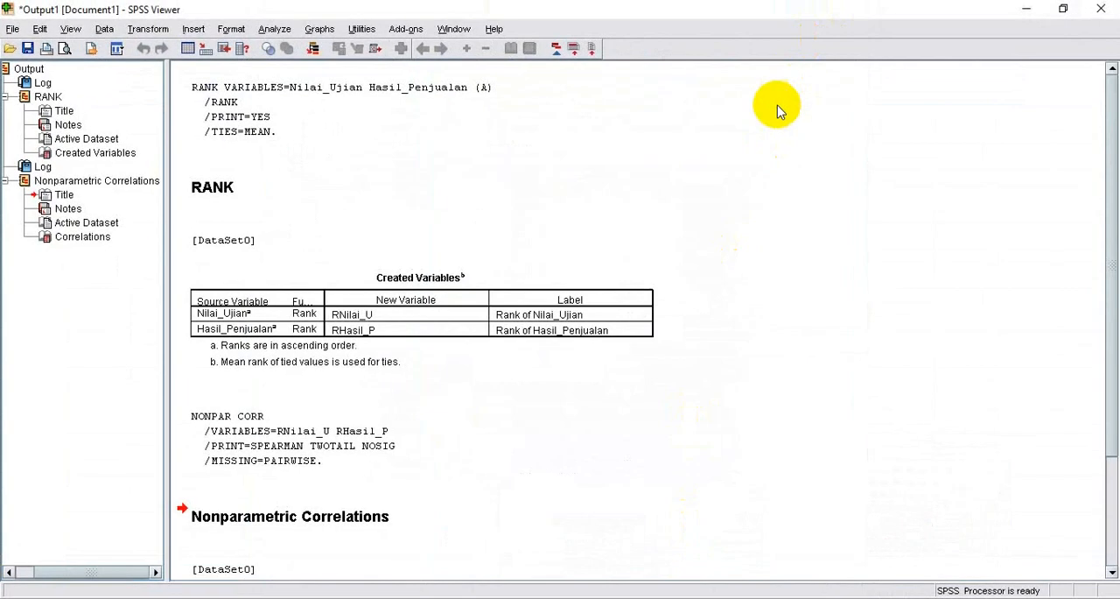
{"action": "scroll", "coordinate": [707, 210], "scroll_direction": "down", "scroll_amount": 3}
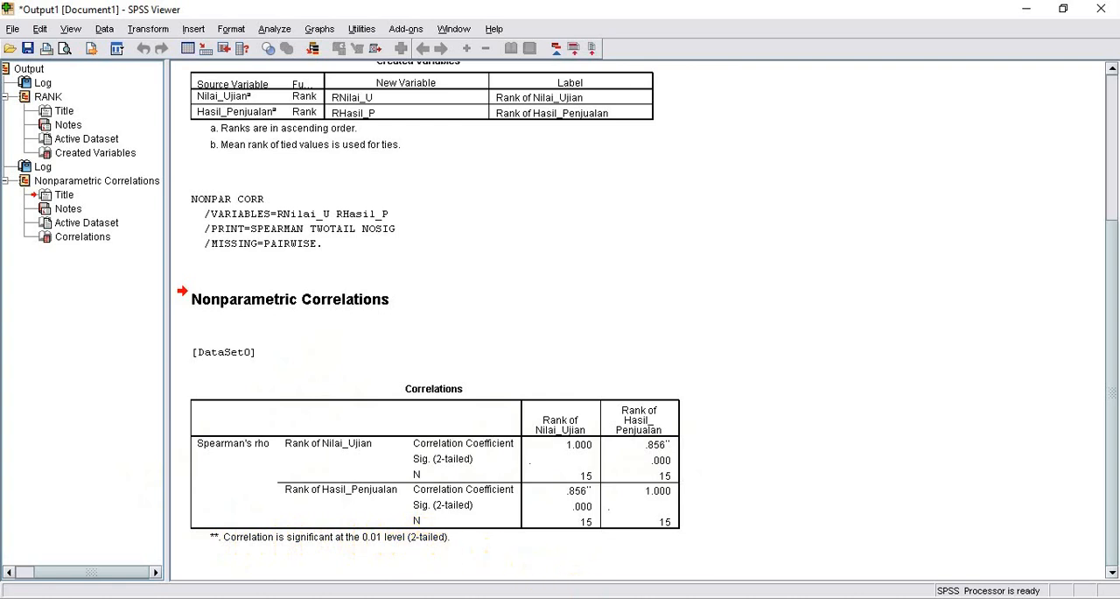
Place the Correlations table beside Excel's Penyelesaian table on Uji Rank and compare Spearman's rho with the manual rs
{"action": "left_click", "coordinate": [498, 598]}
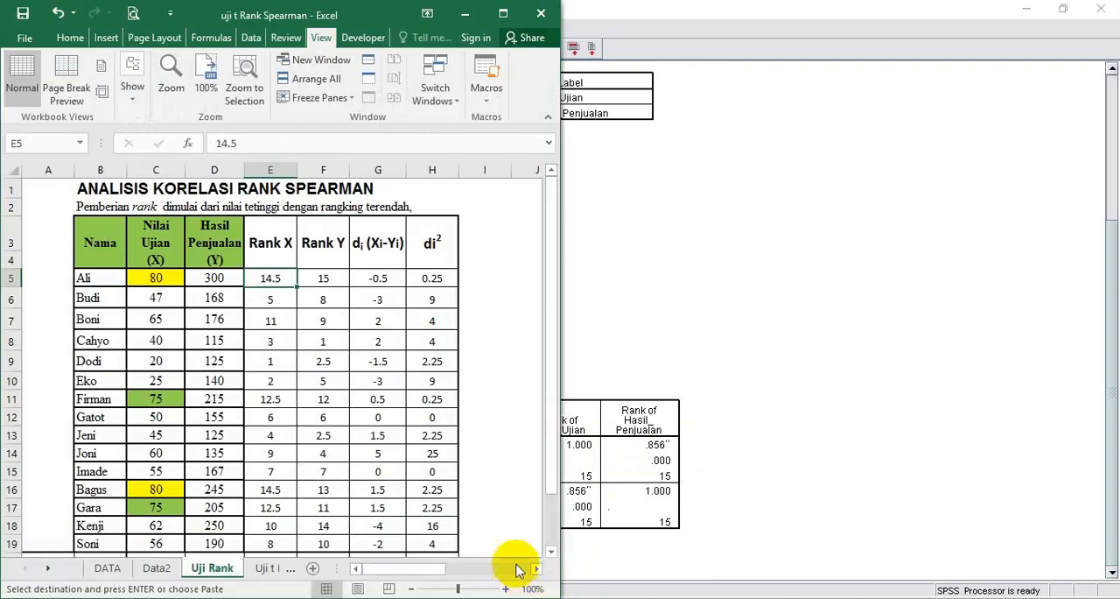
{"action": "left_click_drag", "start_coordinate": [548, 450], "coordinate": [550, 461]}
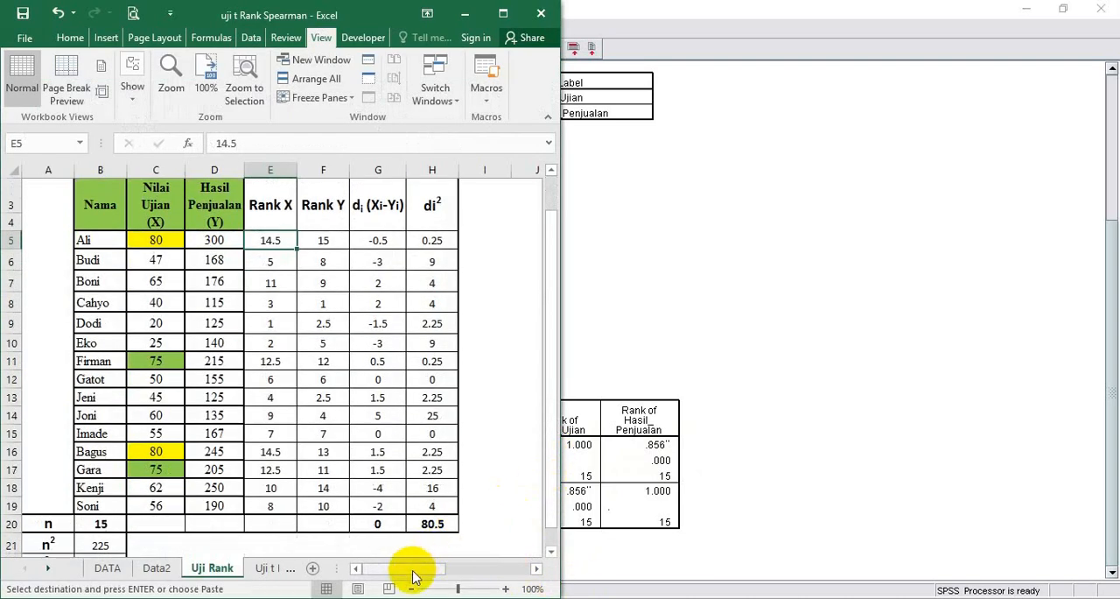
{"action": "left_click_drag", "start_coordinate": [415, 573], "coordinate": [473, 565]}
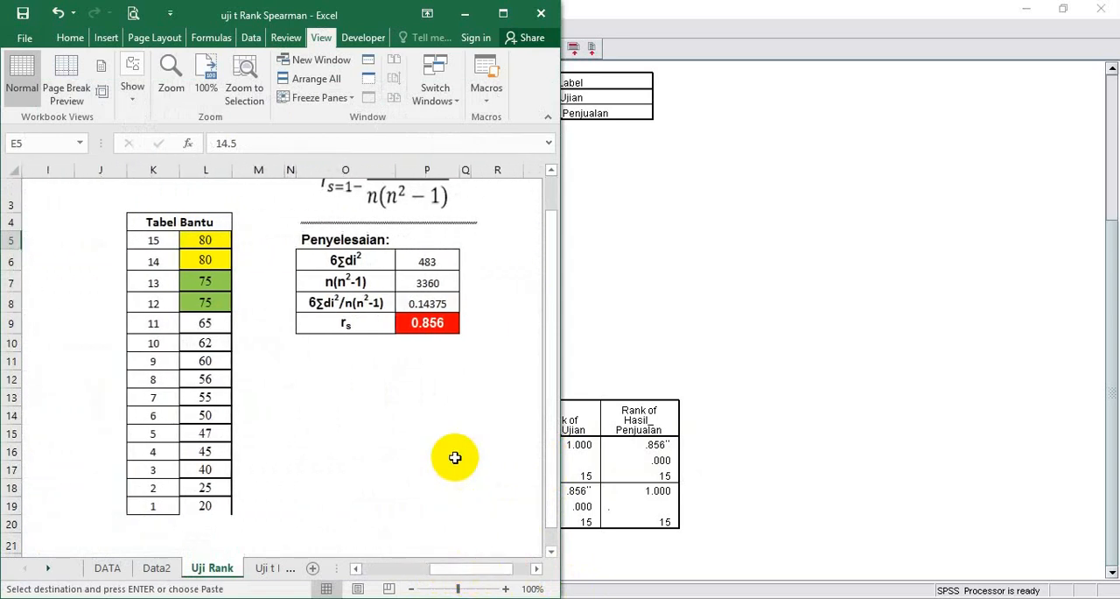
{"action": "left_click", "coordinate": [823, 399]}
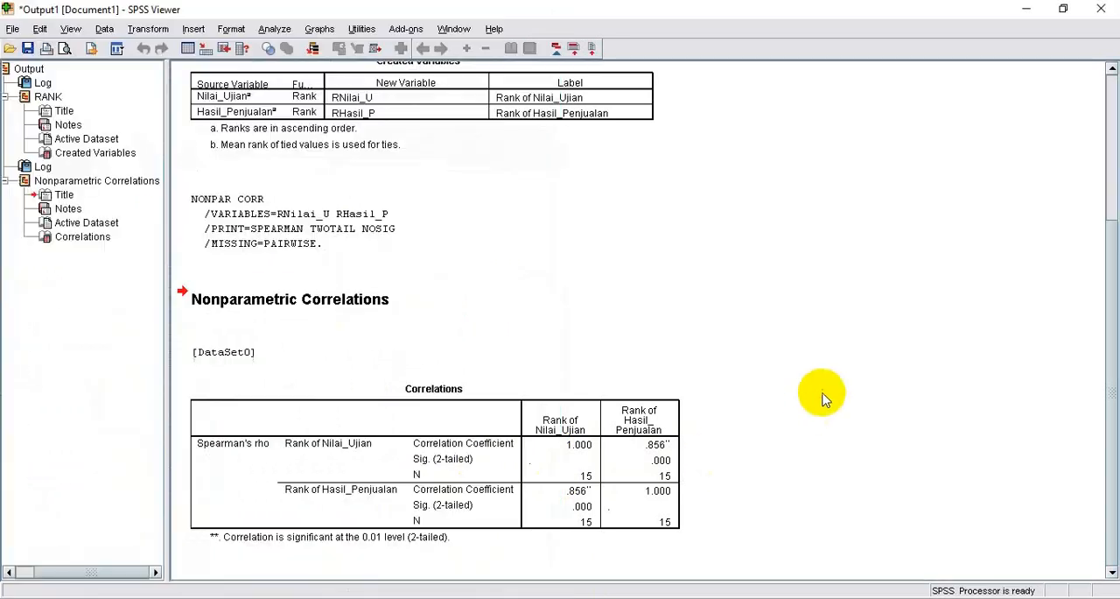
{"action": "key", "text": "super+Right"}
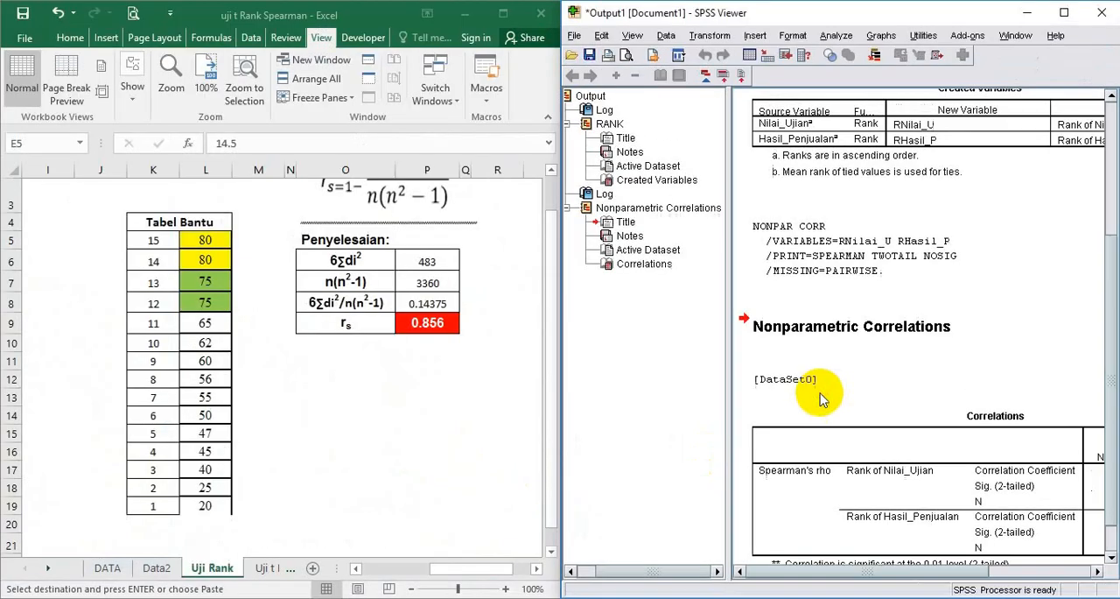
{"action": "left_click_drag", "start_coordinate": [858, 571], "coordinate": [921, 591]}
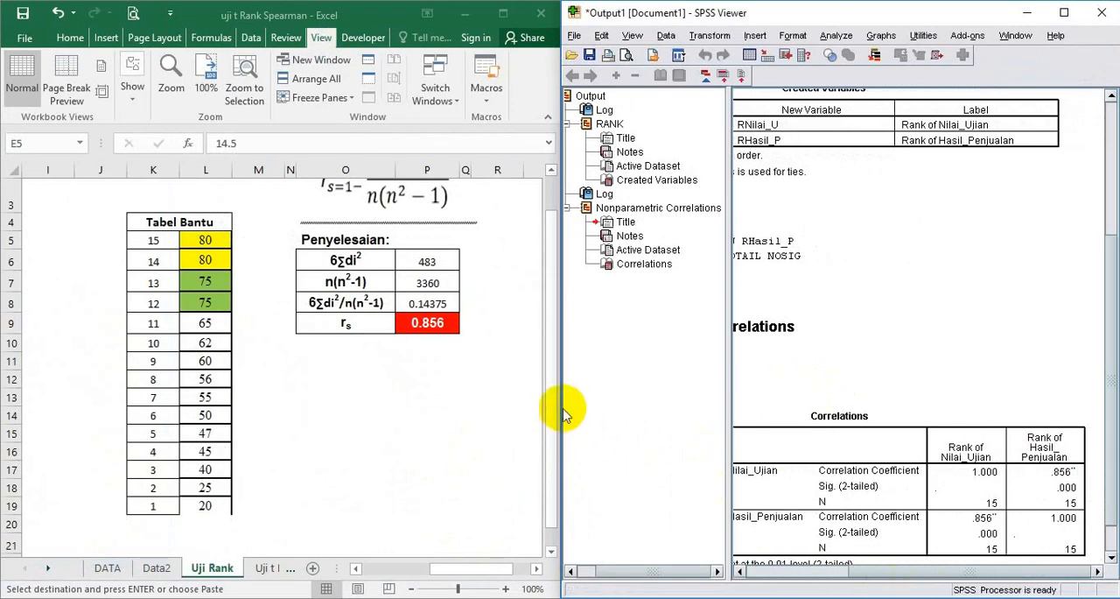
{"action": "left_click_drag", "start_coordinate": [561, 403], "coordinate": [478, 402]}
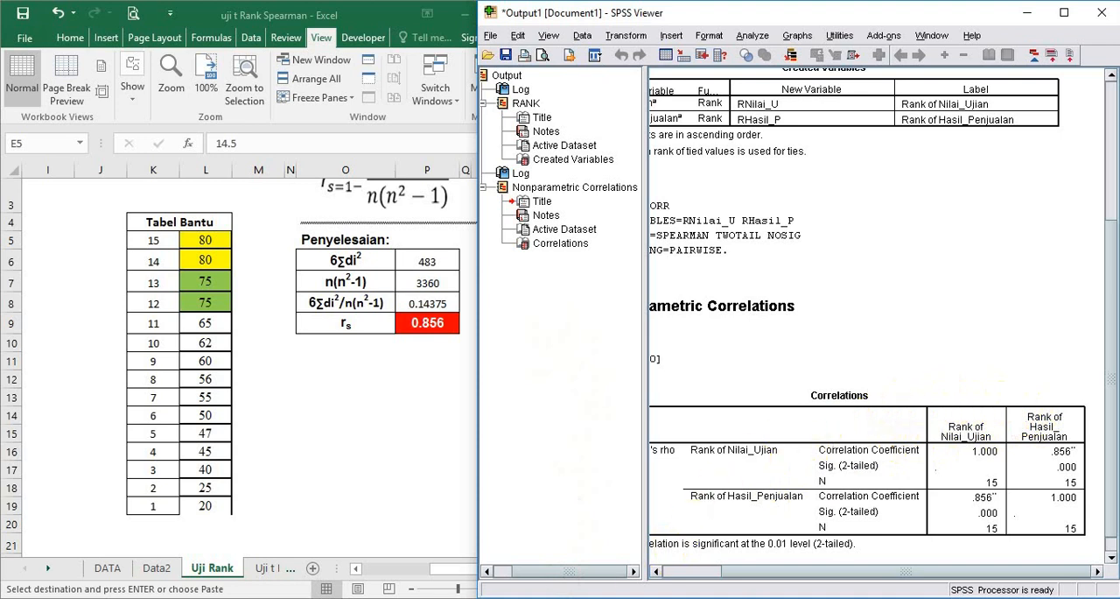
Switch to Excel and open the Uji t RS (trl) (2) sheet with the Spearman hypothesis test
{"action": "mouse_move", "coordinate": [582, 598]}
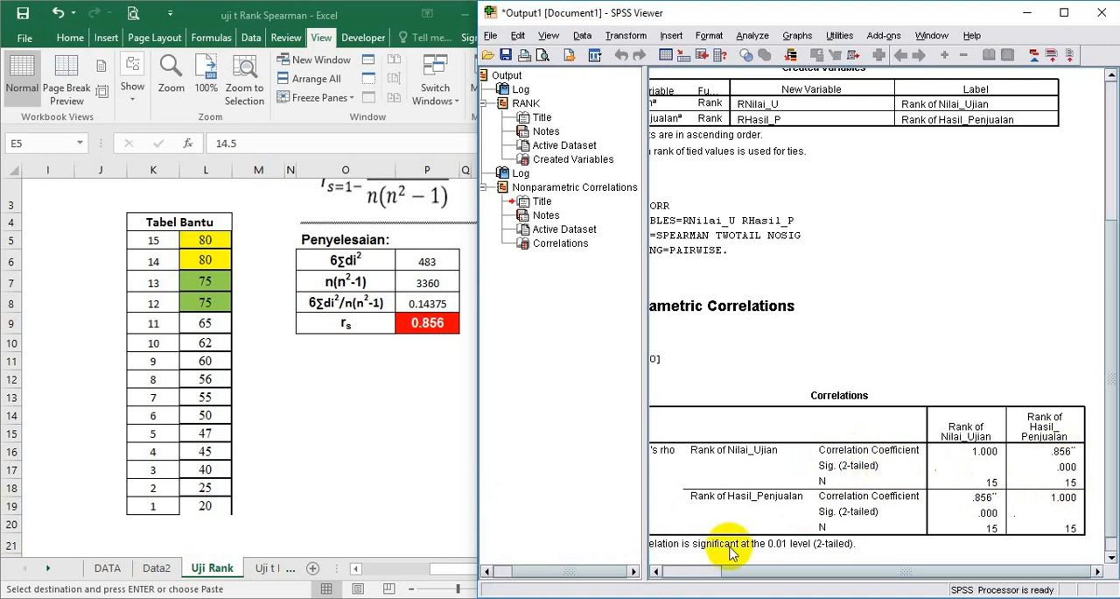
{"action": "key", "text": "alt+Tab"}
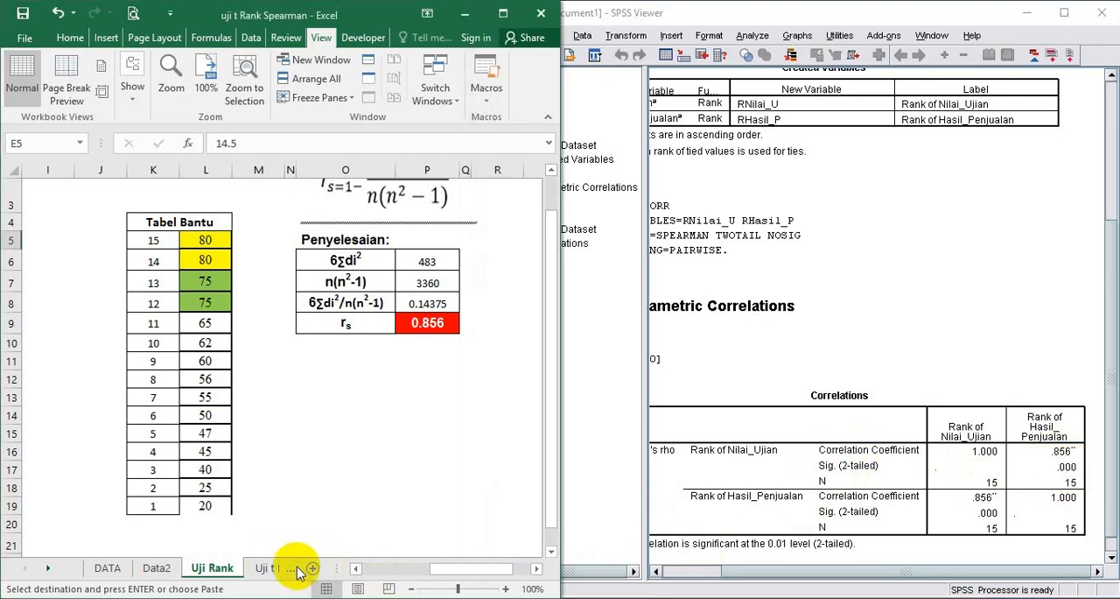
{"action": "left_click", "coordinate": [48, 568]}
{"action": "left_click", "coordinate": [48, 568]}
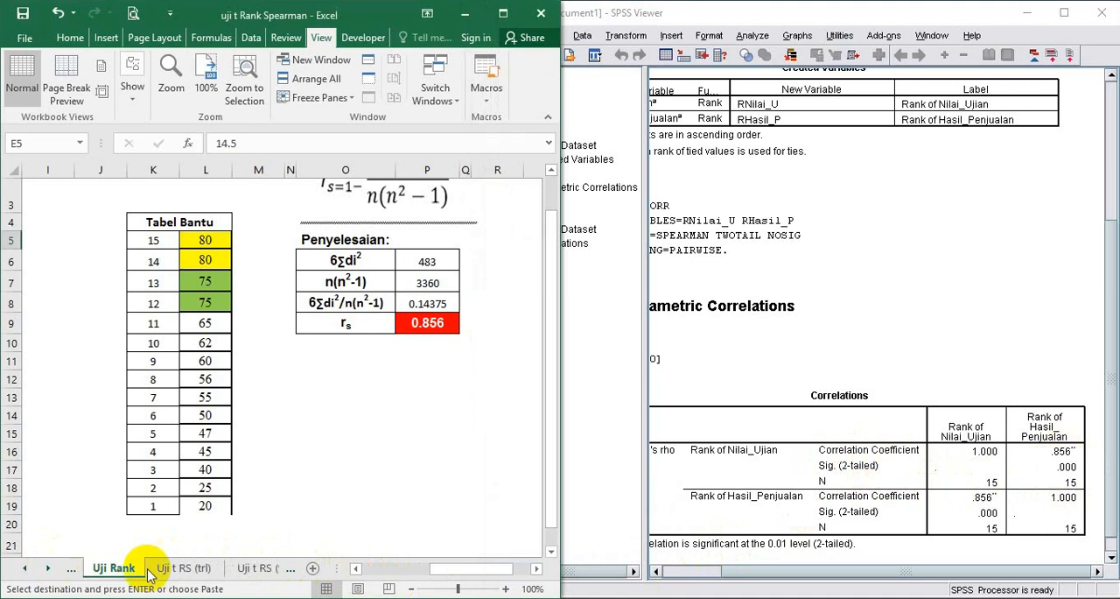
{"action": "left_click", "coordinate": [249, 568]}
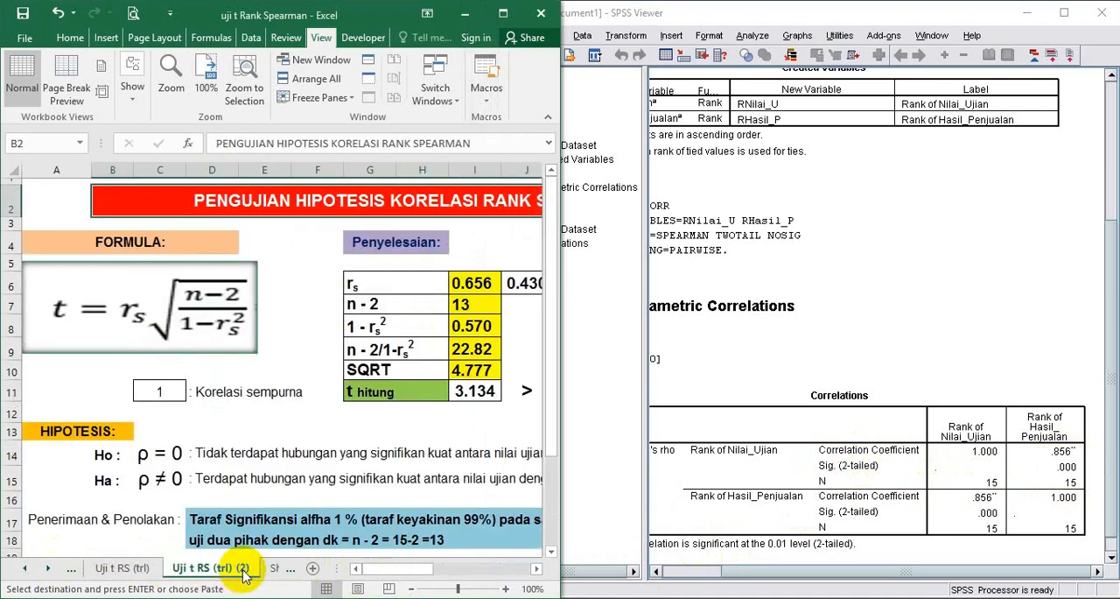
Read the SPSS-based hypothesis conclusion on Sheet2, and compare t hitung with t tabel on the Uji t RS (trl) (2) sheet
{"action": "left_click", "coordinate": [271, 571]}
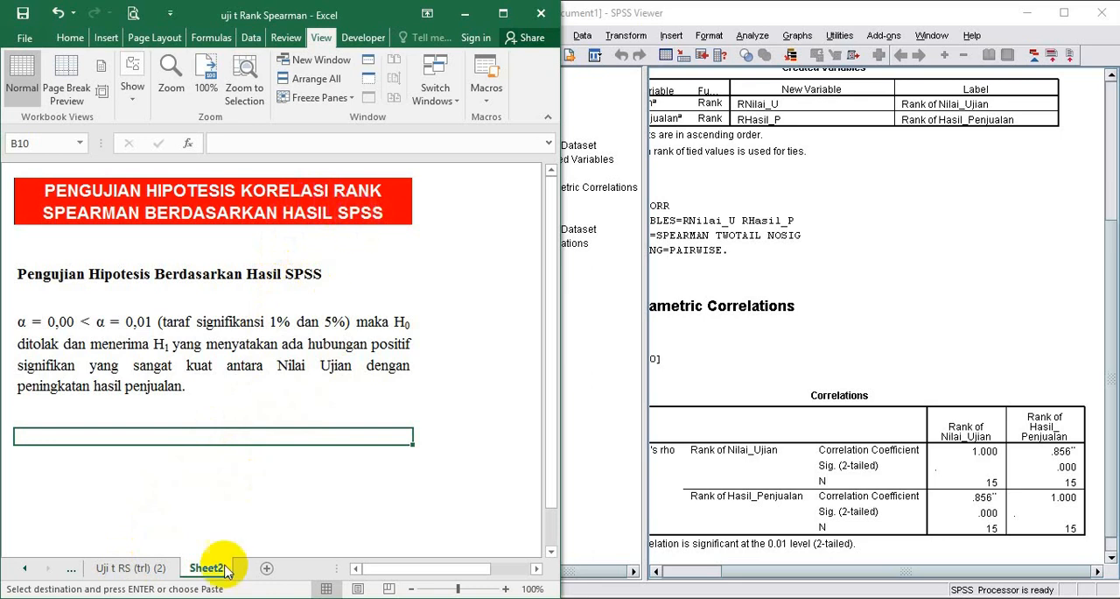
{"action": "left_click", "coordinate": [142, 571]}
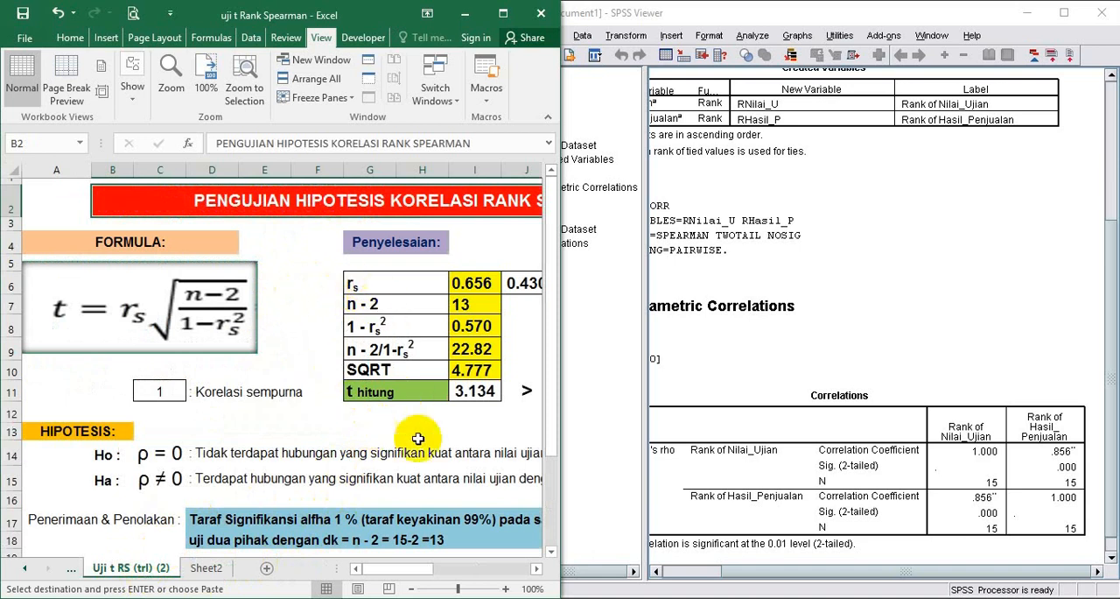
{"action": "left_click", "coordinate": [554, 497]}
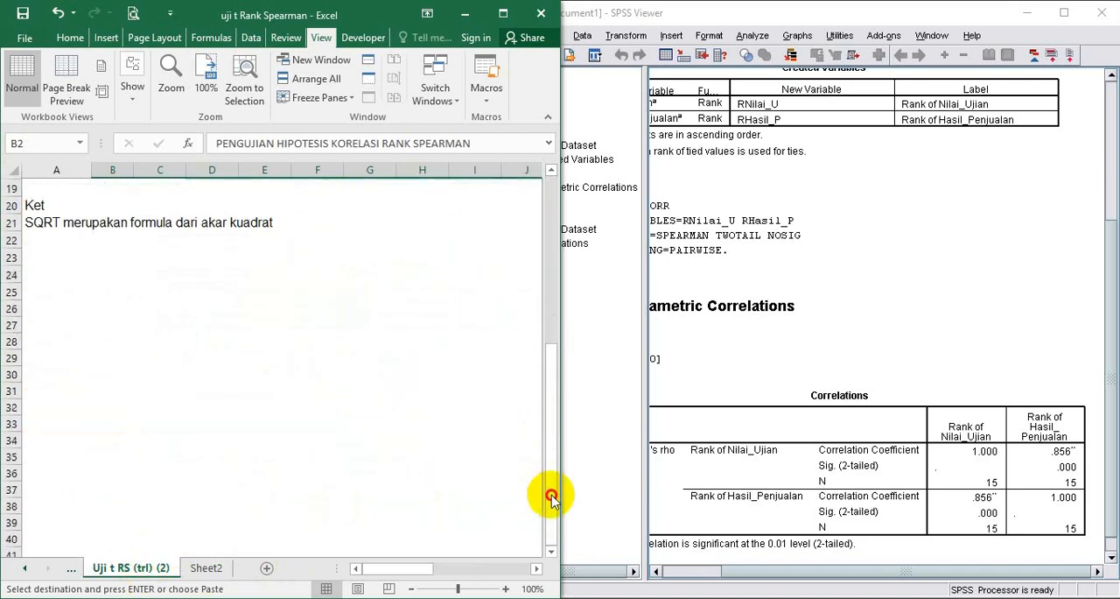
{"action": "left_click_drag", "start_coordinate": [551, 462], "coordinate": [578, 305]}
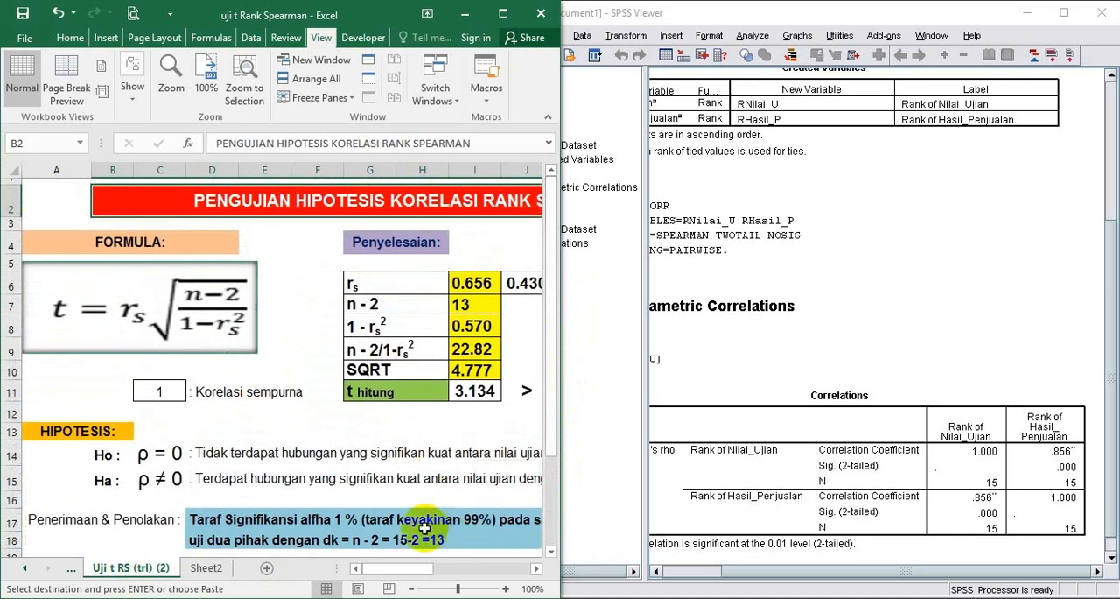
{"action": "left_click_drag", "start_coordinate": [398, 571], "coordinate": [427, 575]}
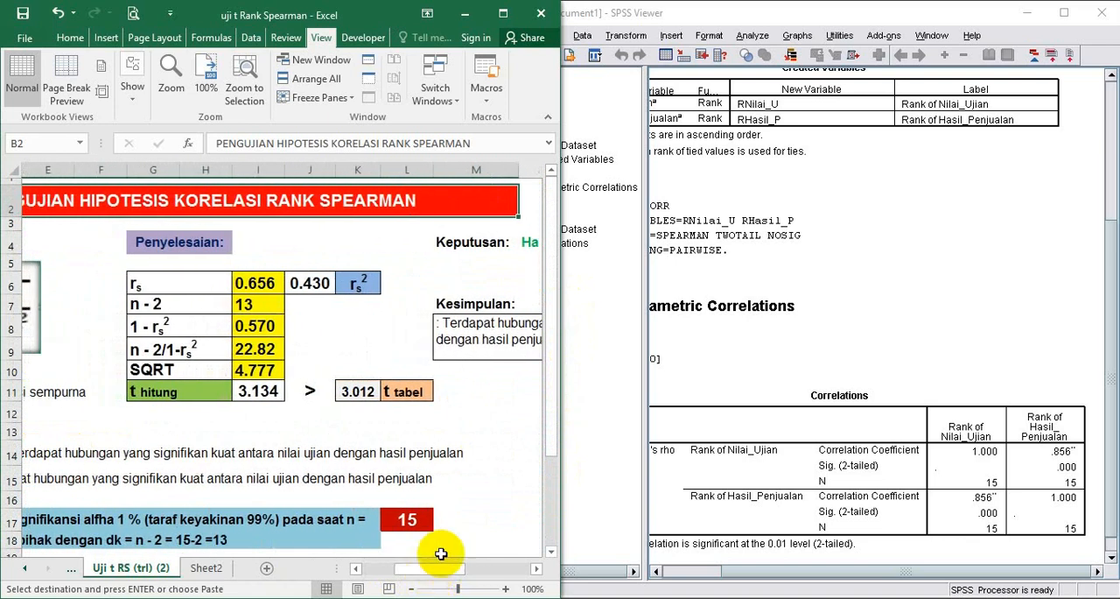
Widen the SPSS Viewer's output pane slightly and compare the Correlations table's significance with the hypothesis conclusion on Excel's Sheet2
{"action": "left_click", "coordinate": [599, 409]}
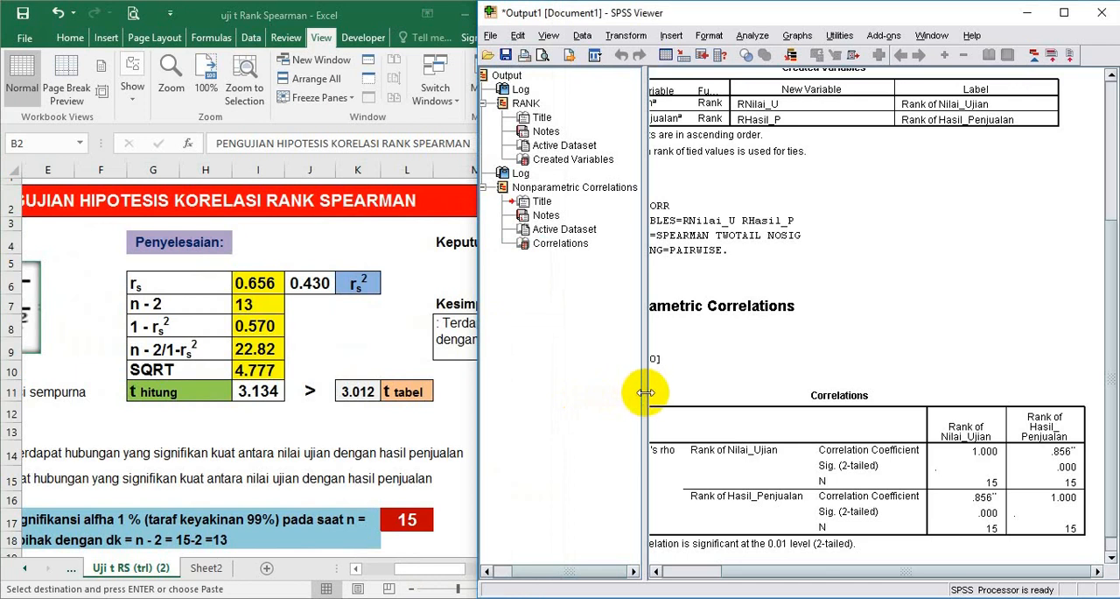
{"action": "left_click_drag", "start_coordinate": [645, 393], "coordinate": [621, 394]}
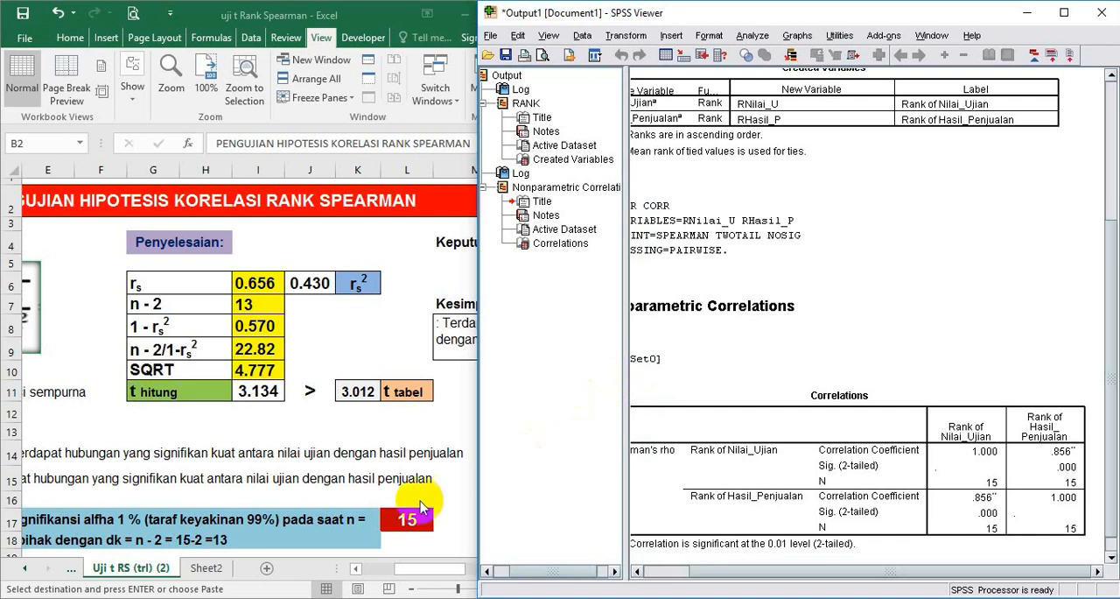
{"action": "left_click", "coordinate": [207, 571]}
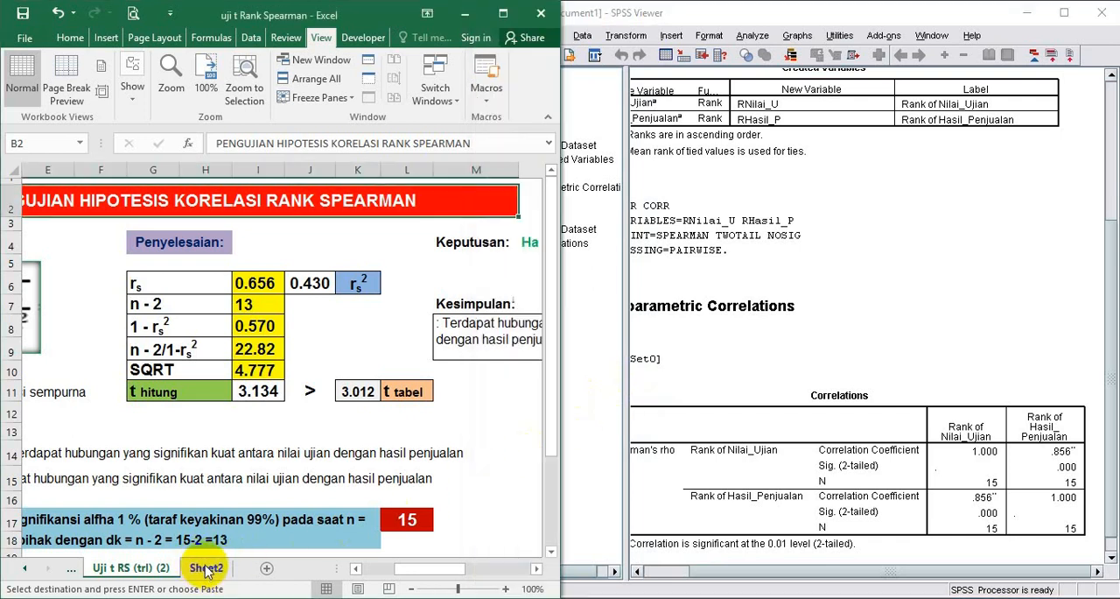
{"action": "left_click", "coordinate": [208, 570]}
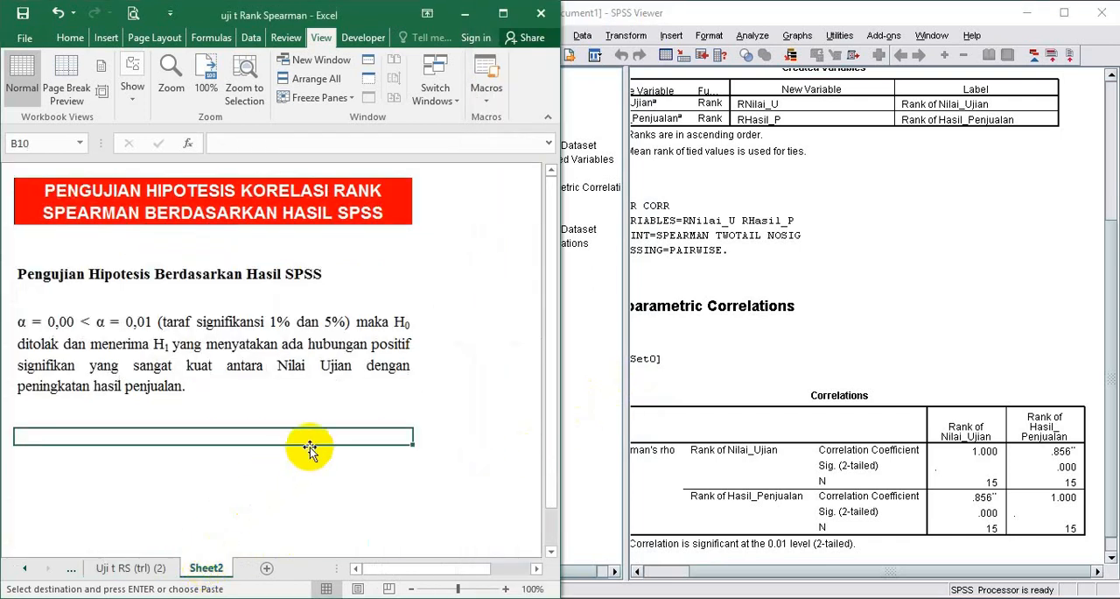